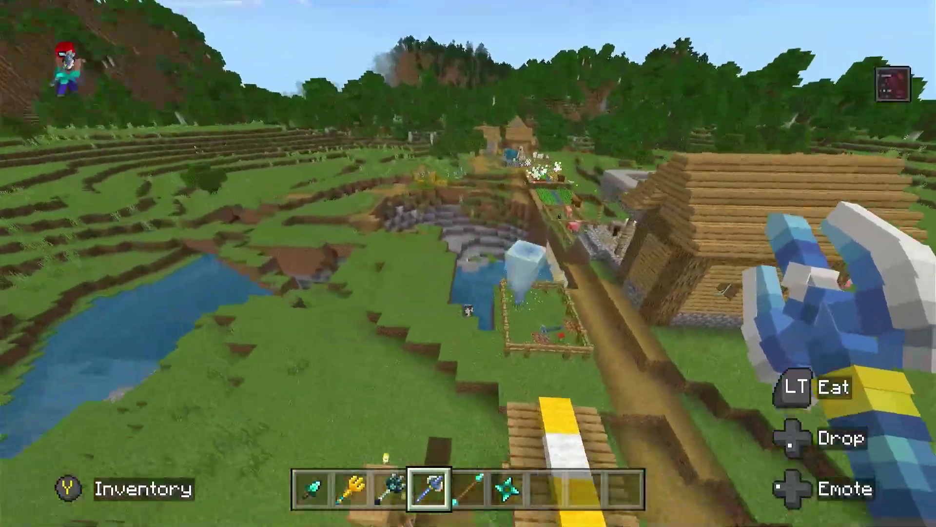
Switch the hotbar to the Warden Trident, then back to the Wind Trident
{"action": "key", "text": "3"}
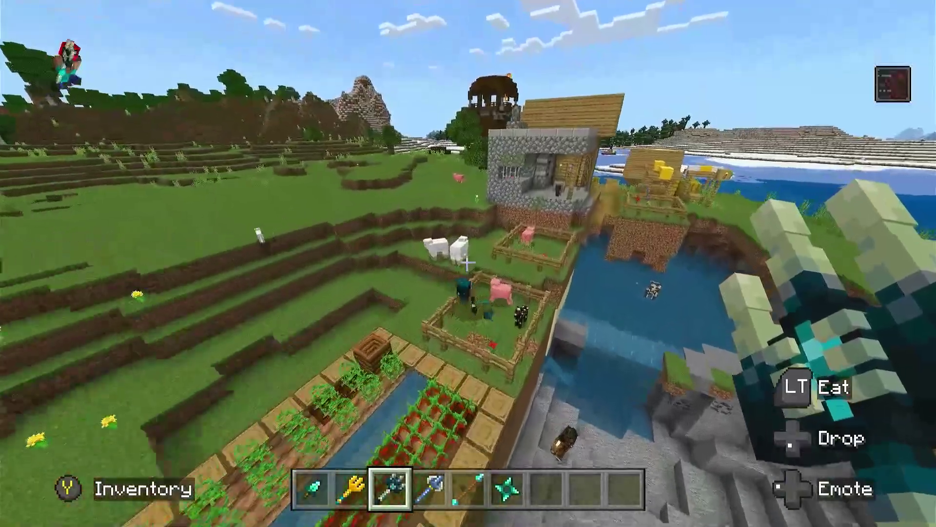
{"action": "key", "text": "4"}
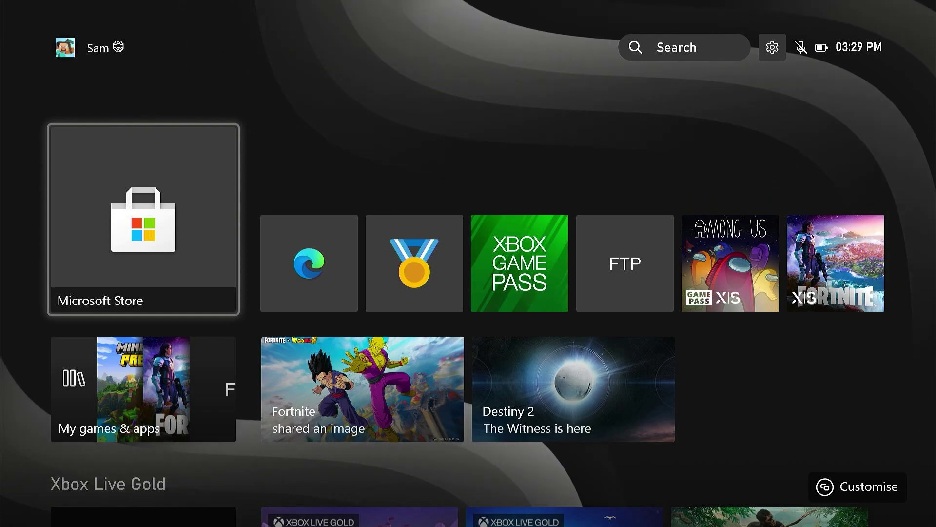
Search the Microsoft Store for 'Internet Browser' and install the owned result
{"action": "key", "text": "Return"}
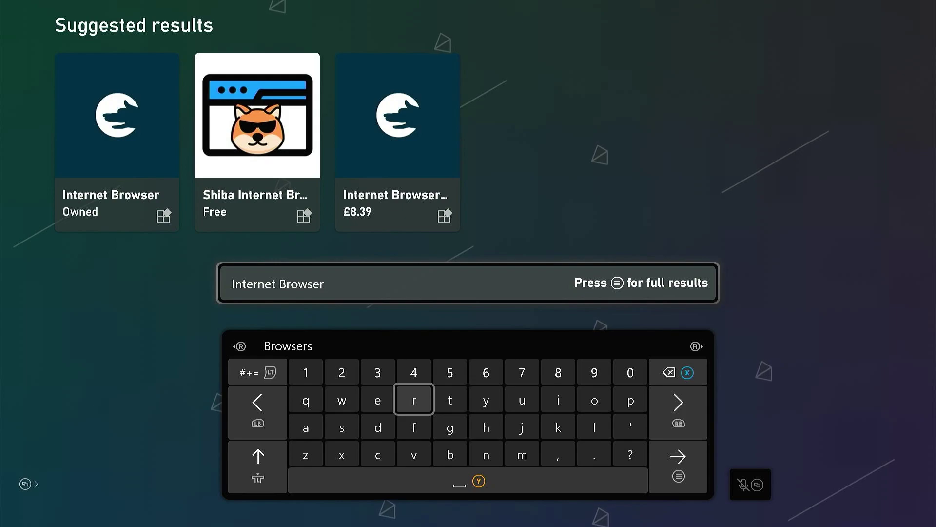
{"action": "key", "text": "Escape"}
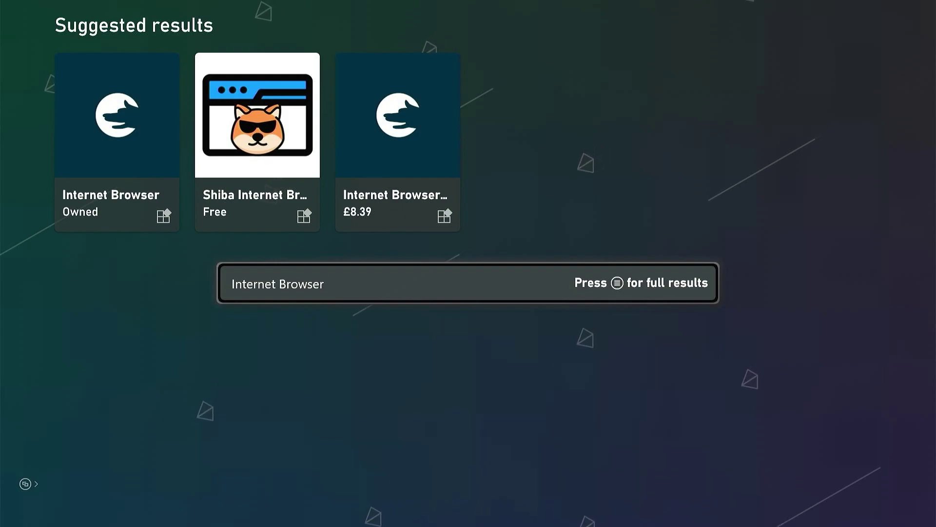
{"action": "key", "text": "Return"}
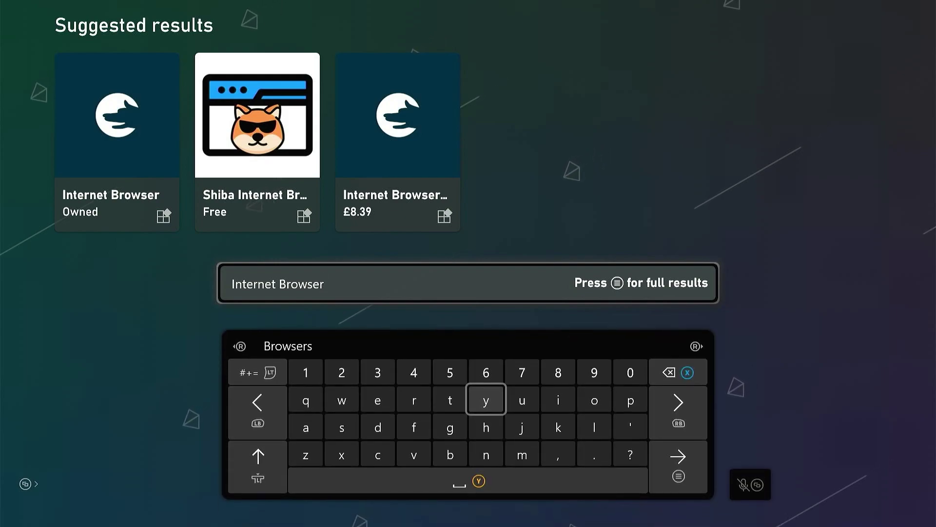
{"action": "key", "text": "Escape"}
{"action": "key", "text": "Up"}
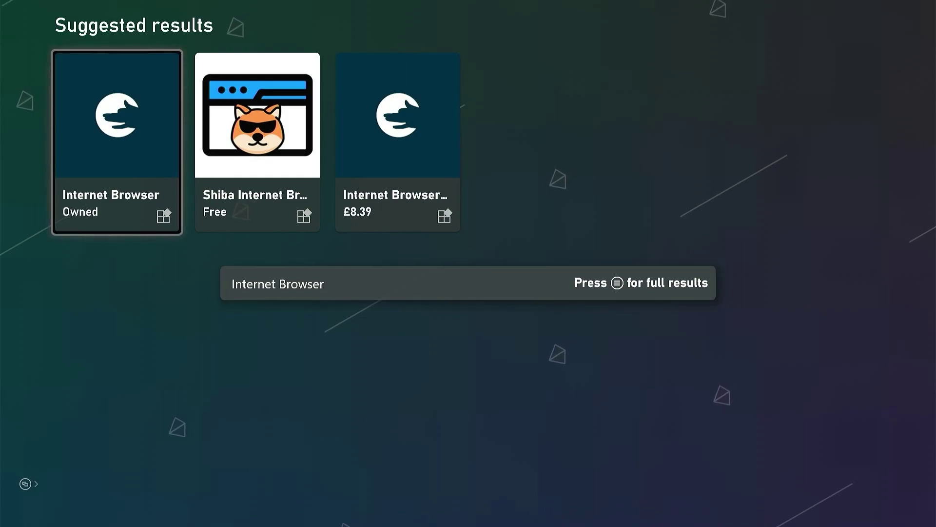
{"action": "key", "text": "Right"}
{"action": "key", "text": "Right"}
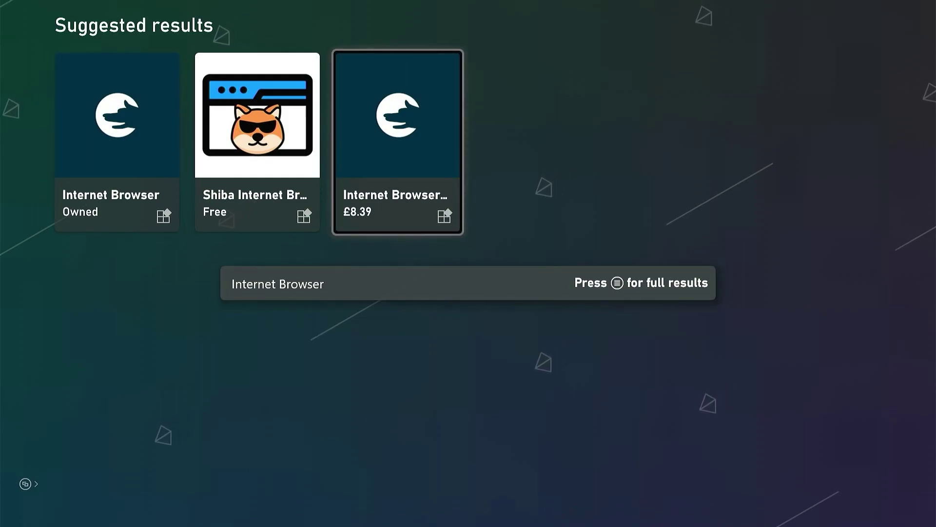
{"action": "key", "text": "Left"}
{"action": "key", "text": "Left"}
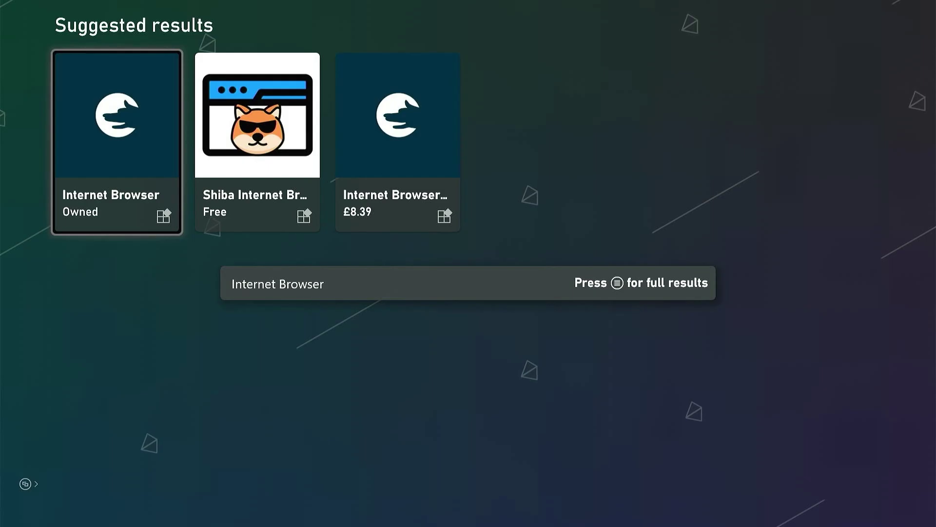
{"action": "key", "text": "Return"}
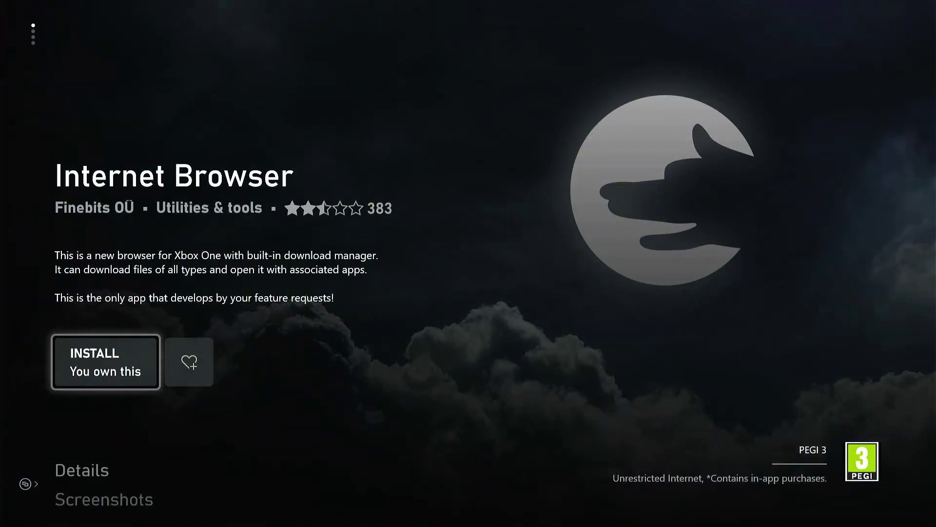
{"action": "key", "text": "Return"}
Launch Microsoft Edge from the home screen's pinned apps row
{"action": "key", "text": "super"}
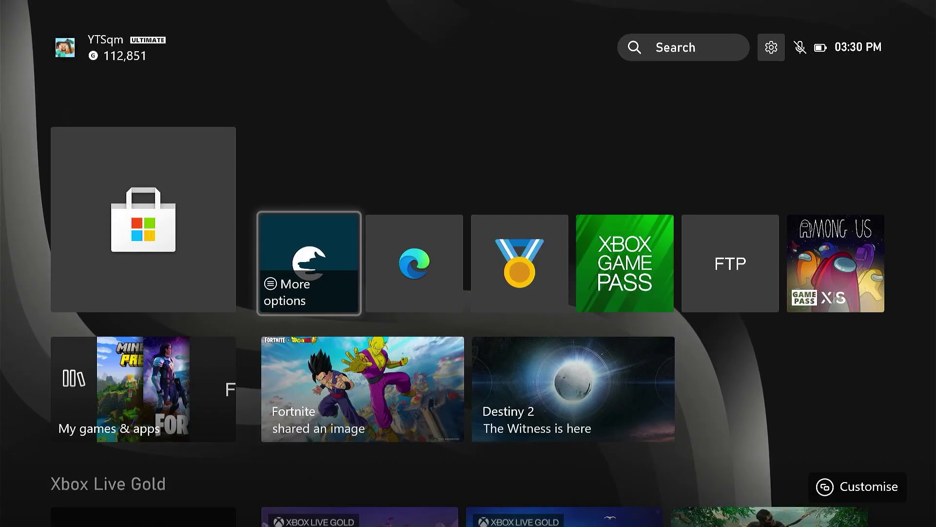
{"action": "key", "text": "Right"}
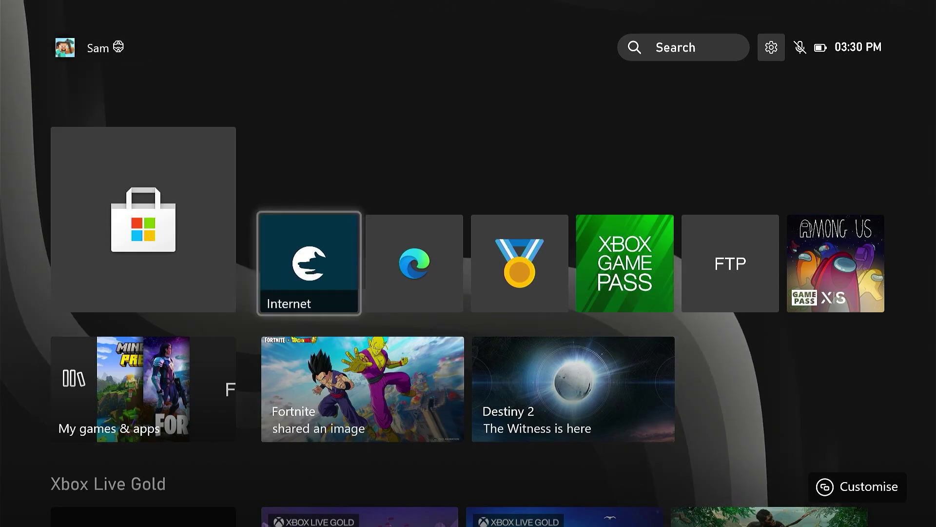
{"action": "key", "text": "Right"}
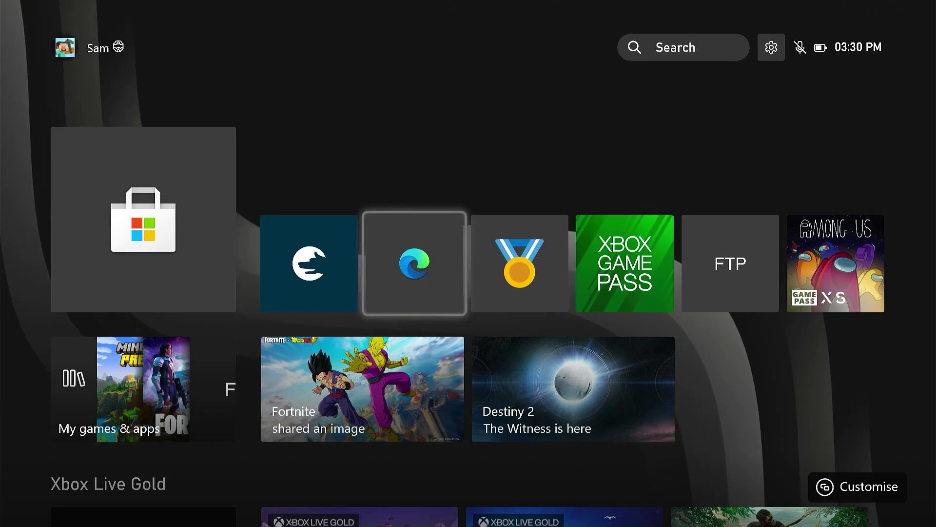
{"action": "key", "text": "Return"}
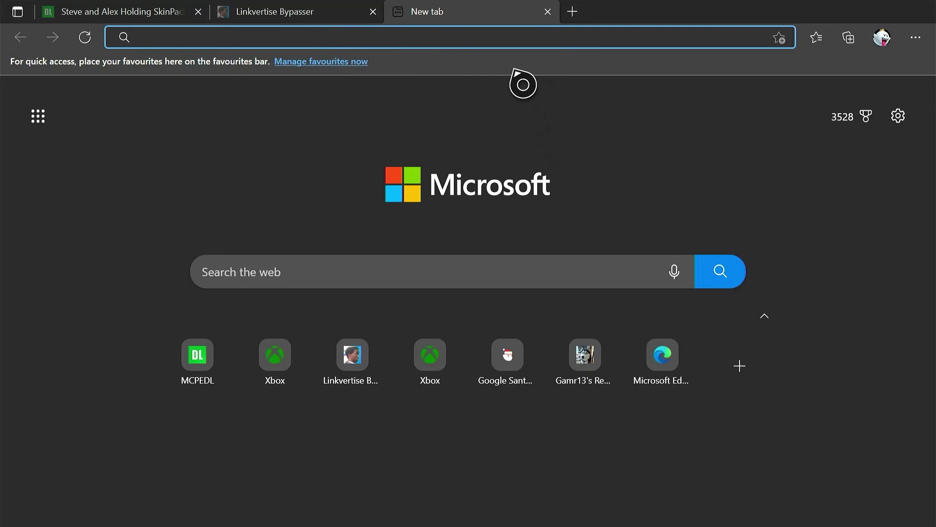
Load mcpedl.com in Edge using the address bar suggestion
{"action": "left_click", "coordinate": [503, 34]}
{"action": "type", "text": "mc"}
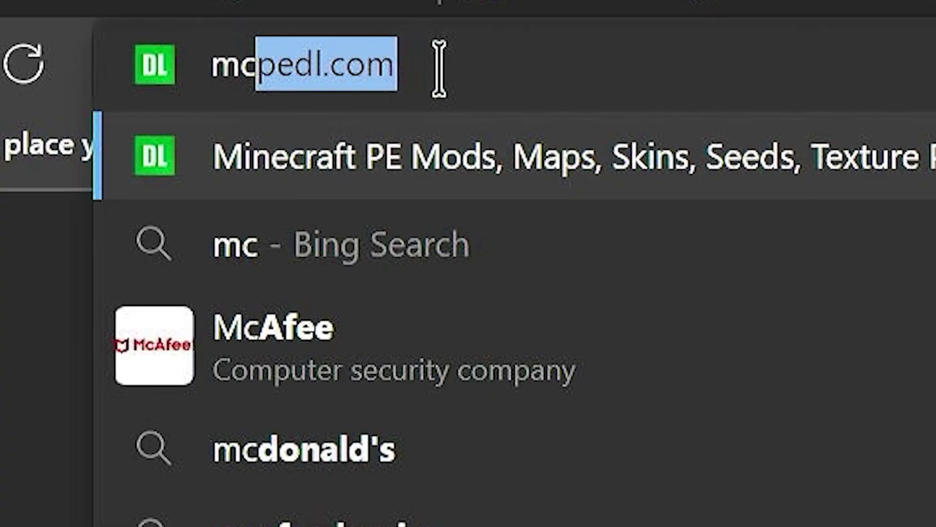
{"action": "left_click_drag", "start_coordinate": [439, 69], "coordinate": [241, 66]}
{"action": "key", "text": "Return"}
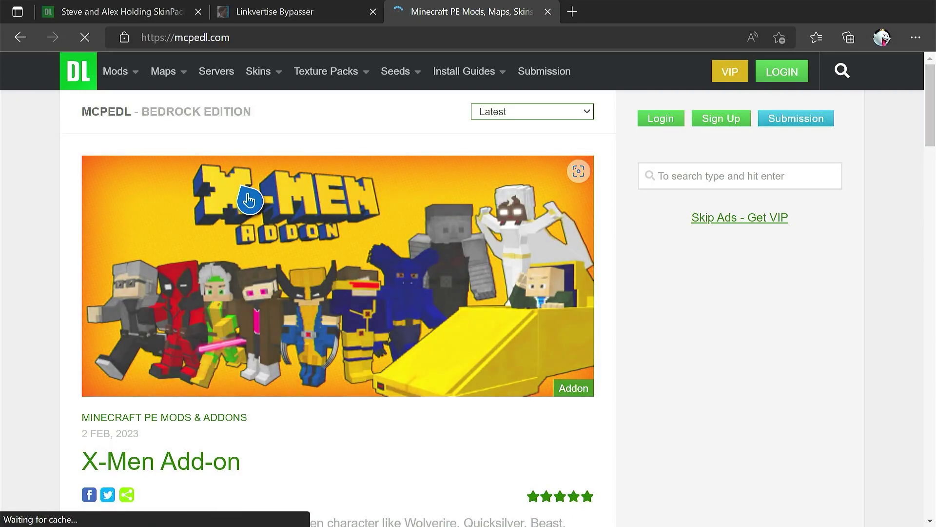
Open the Formula One 2022 Car Pack post, scroll to Downloads, and close the ad banner
{"action": "mouse_move", "coordinate": [166, 71]}
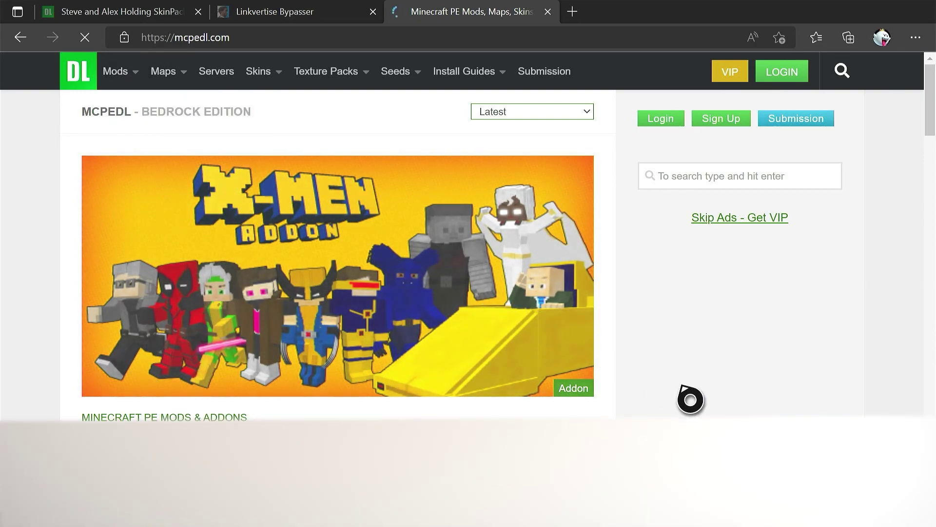
{"action": "scroll", "coordinate": [445, 332], "scroll_direction": "down", "scroll_amount": 15}
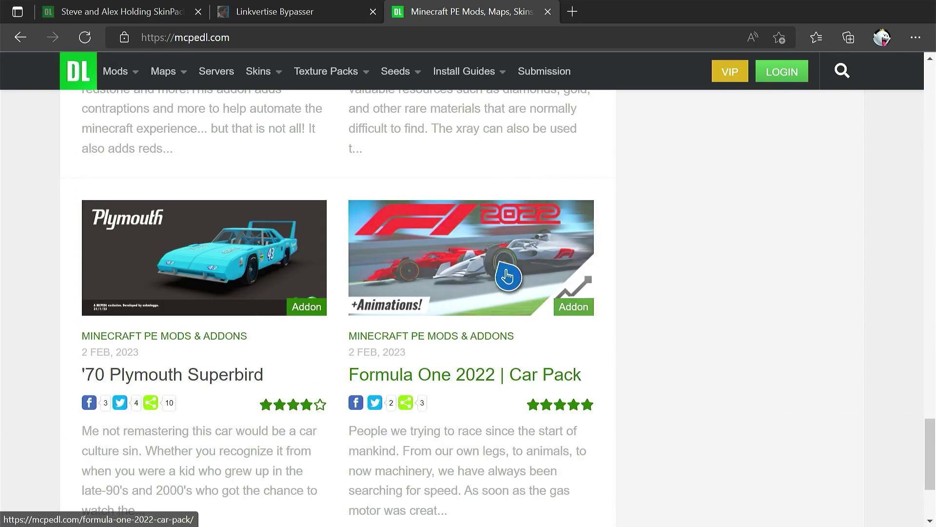
{"action": "left_click", "coordinate": [507, 276]}
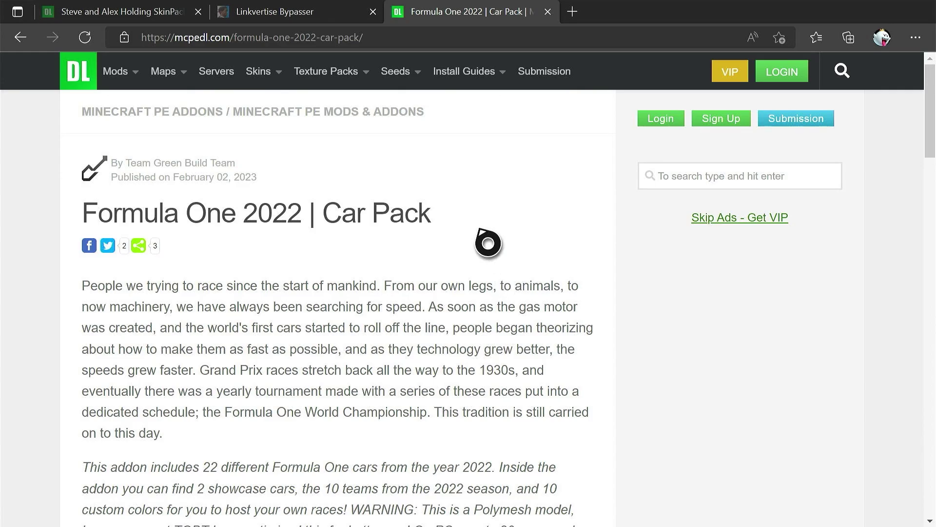
{"action": "scroll", "coordinate": [489, 241], "scroll_direction": "down", "scroll_amount": 4}
{"action": "scroll", "coordinate": [338, 307], "scroll_direction": "down", "scroll_amount": 20}
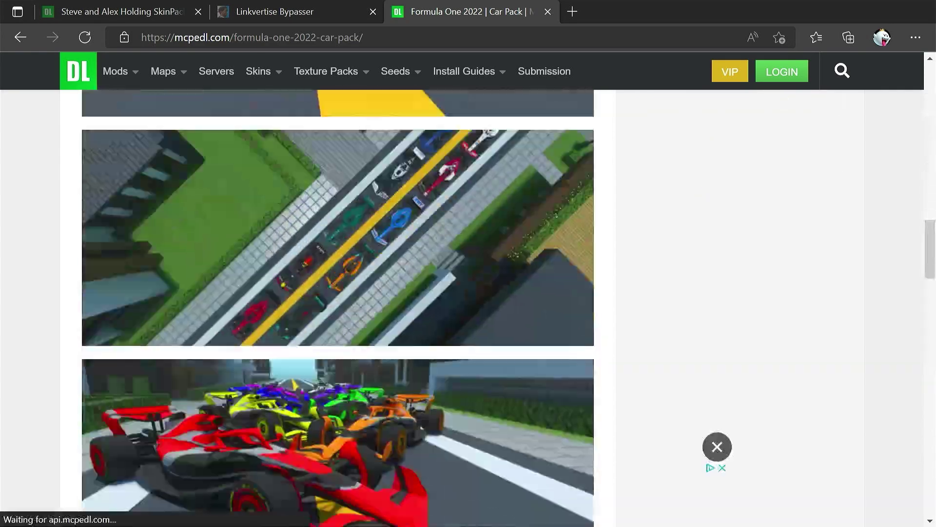
{"action": "scroll", "coordinate": [634, 265], "scroll_direction": "down", "scroll_amount": 20}
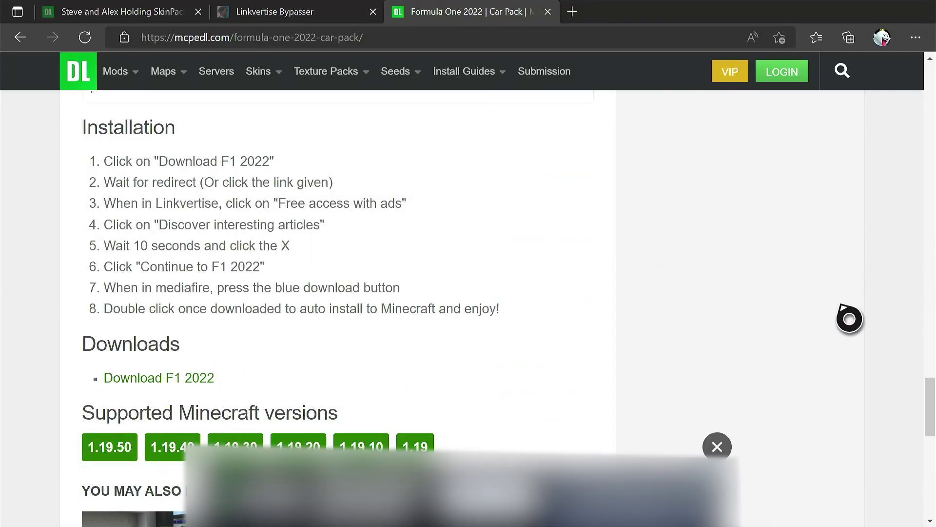
{"action": "left_click", "coordinate": [717, 447]}
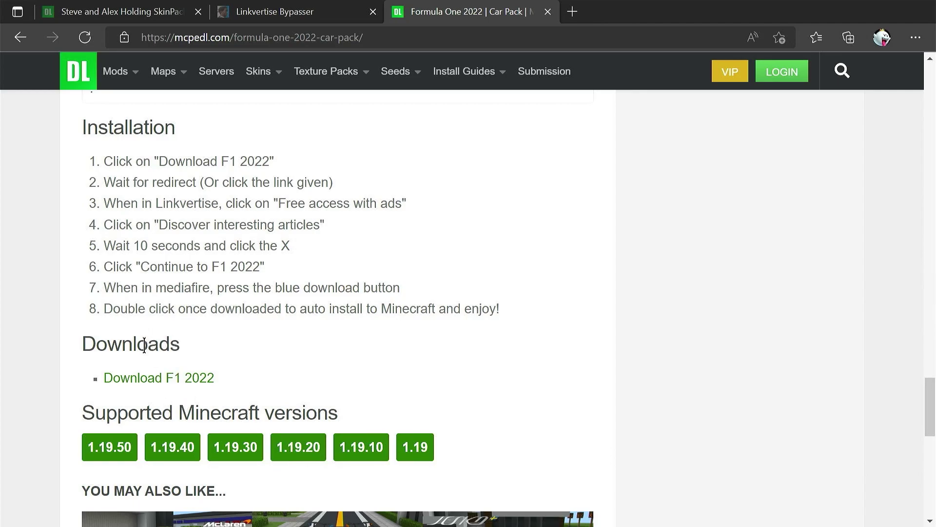
Follow the Download F1 2022 link and copy the Linkvertise page address
{"action": "left_click", "coordinate": [156, 378]}
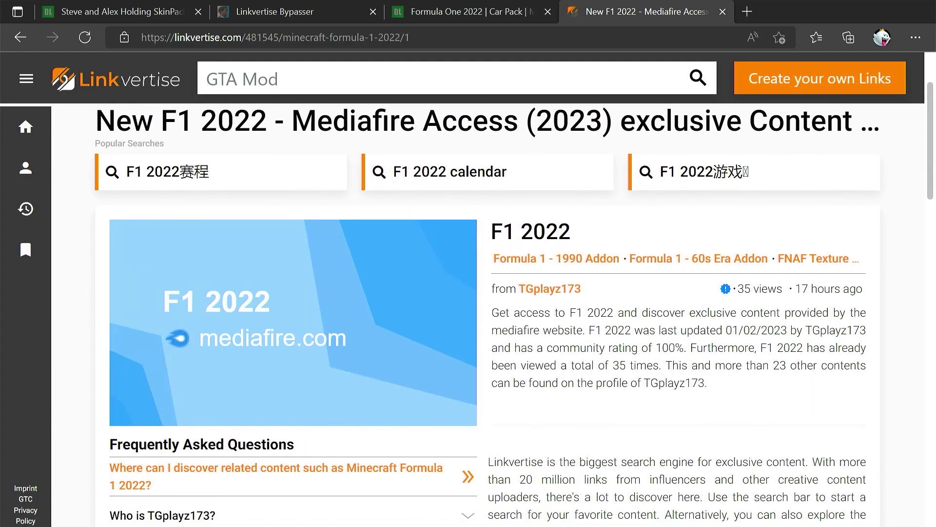
{"action": "scroll", "coordinate": [488, 312], "scroll_direction": "down", "scroll_amount": 3}
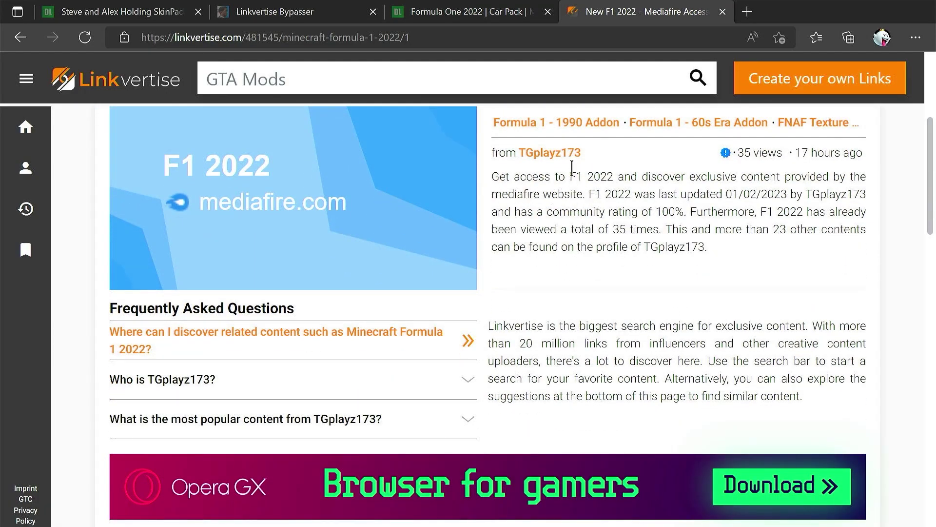
{"action": "scroll", "coordinate": [599, 162], "scroll_direction": "up", "scroll_amount": 4}
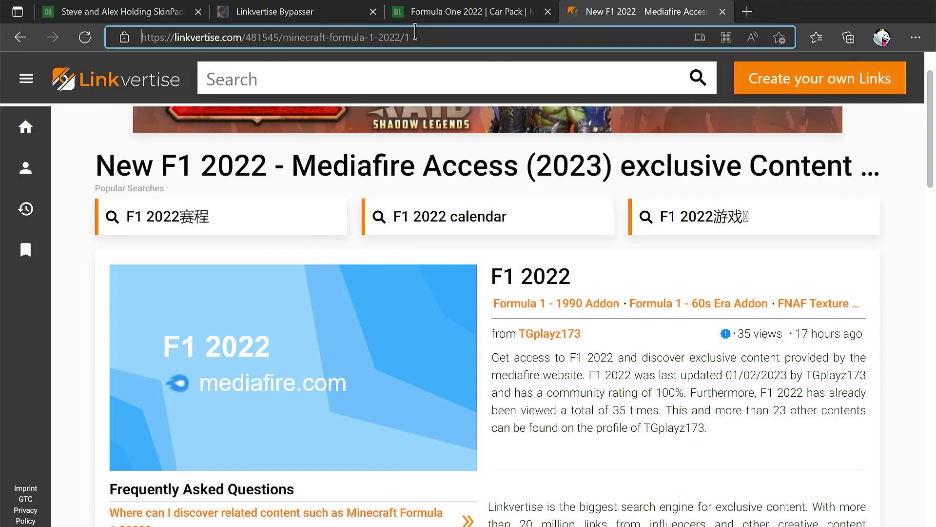
{"action": "right_click", "coordinate": [418, 37]}
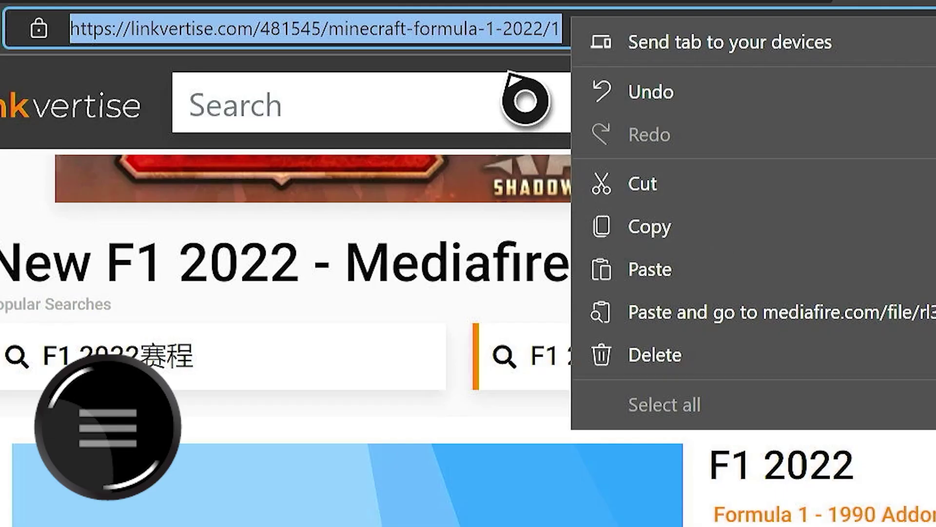
{"action": "left_click", "coordinate": [626, 241]}
Paste the Linkvertise link into Ad-Link Bypasser and try to bypass it
{"action": "left_click", "coordinate": [328, 10]}
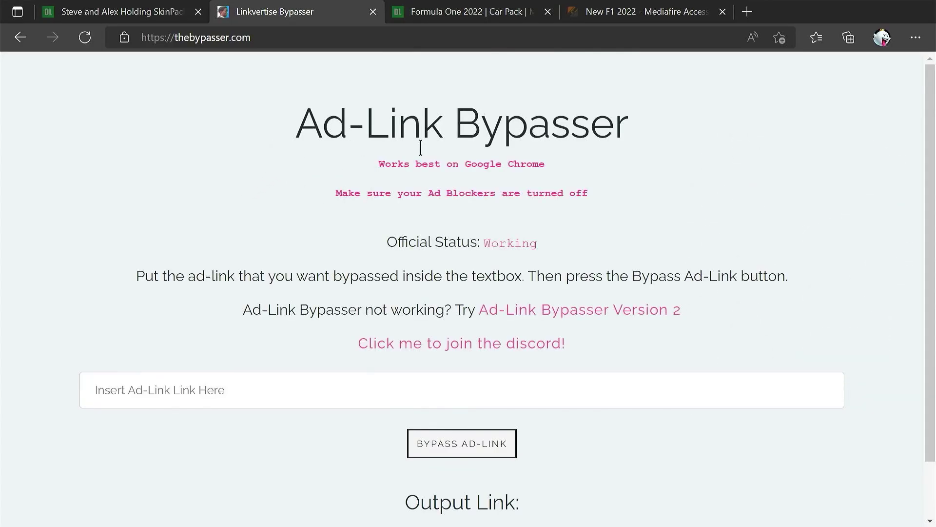
{"action": "right_click", "coordinate": [261, 389]}
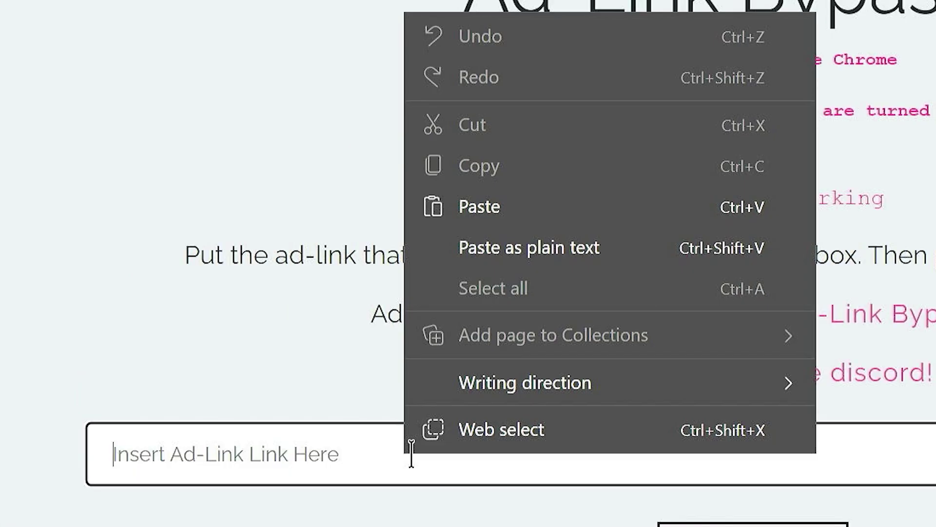
{"action": "left_click", "coordinate": [316, 248]}
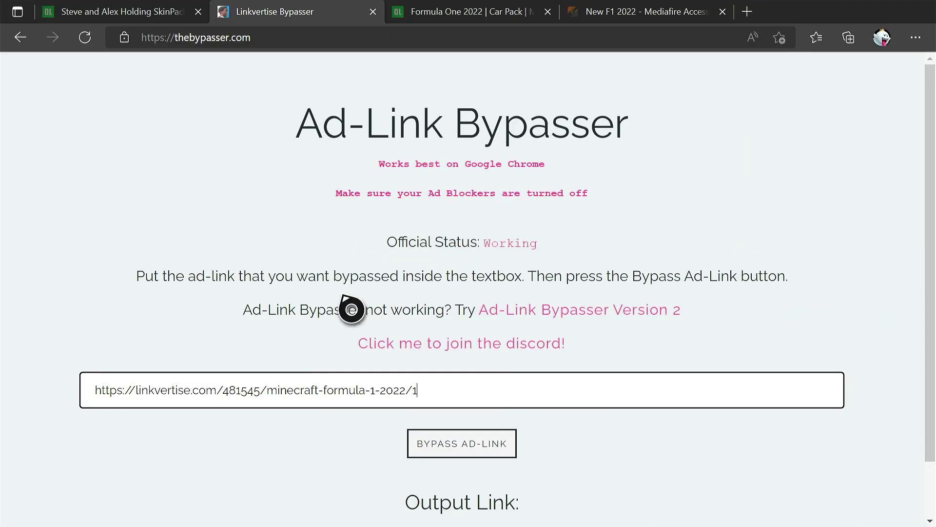
{"action": "left_click", "coordinate": [451, 447]}
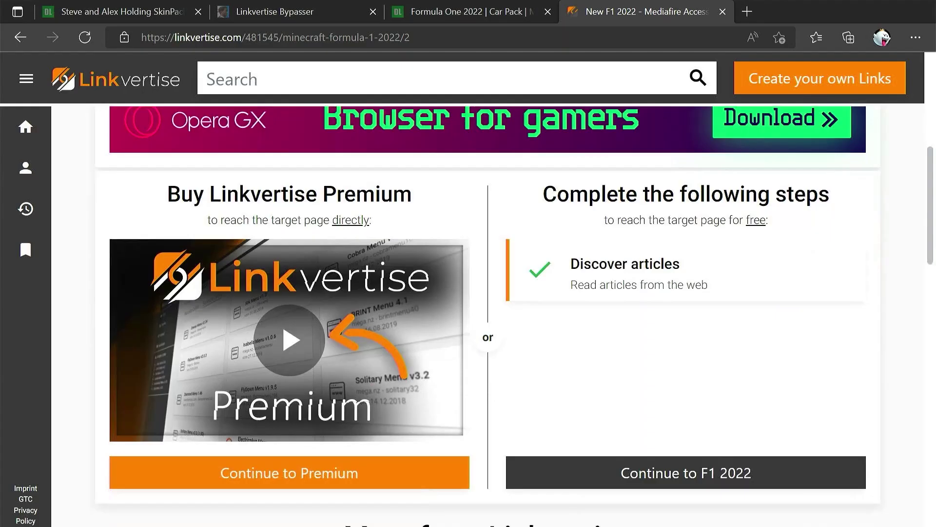
Continue toward the F1 2022 download, retry the bypass, and dismiss its error
{"action": "left_click", "coordinate": [672, 471]}
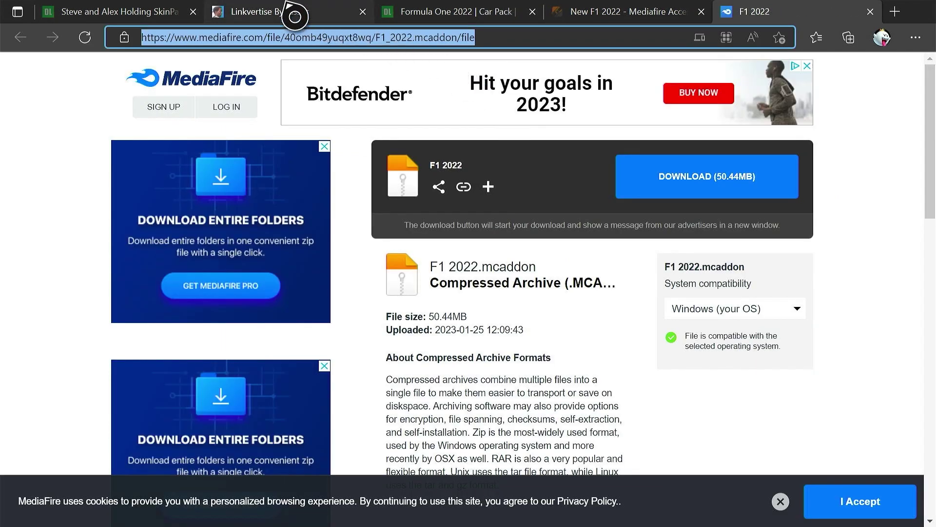
{"action": "left_click", "coordinate": [311, 20]}
{"action": "scroll", "coordinate": [460, 364], "scroll_direction": "down", "scroll_amount": 1}
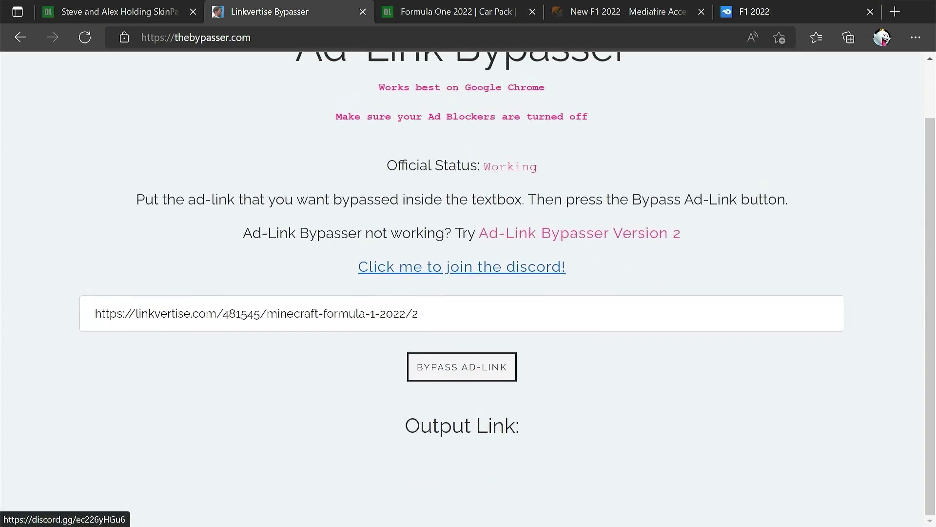
{"action": "left_click", "coordinate": [451, 381]}
{"action": "left_click", "coordinate": [600, 124]}
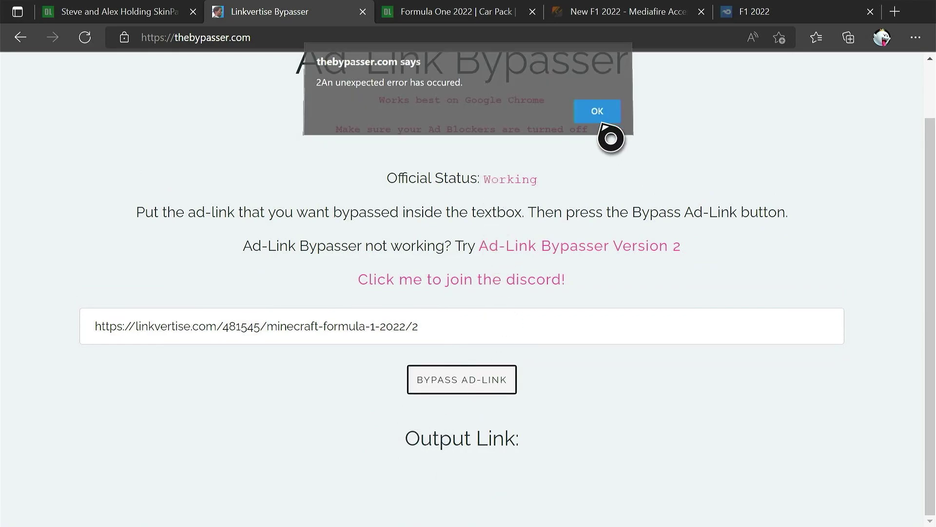
Close the leftover tab, dismiss the download warning, and copy the MediaFire F1 2022 address
{"action": "left_click", "coordinate": [701, 11]}
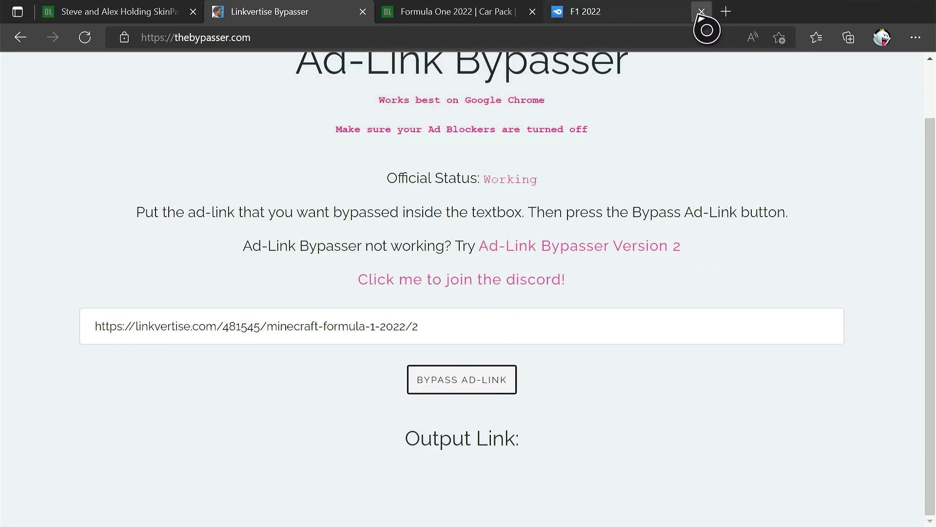
{"action": "left_click", "coordinate": [616, 19]}
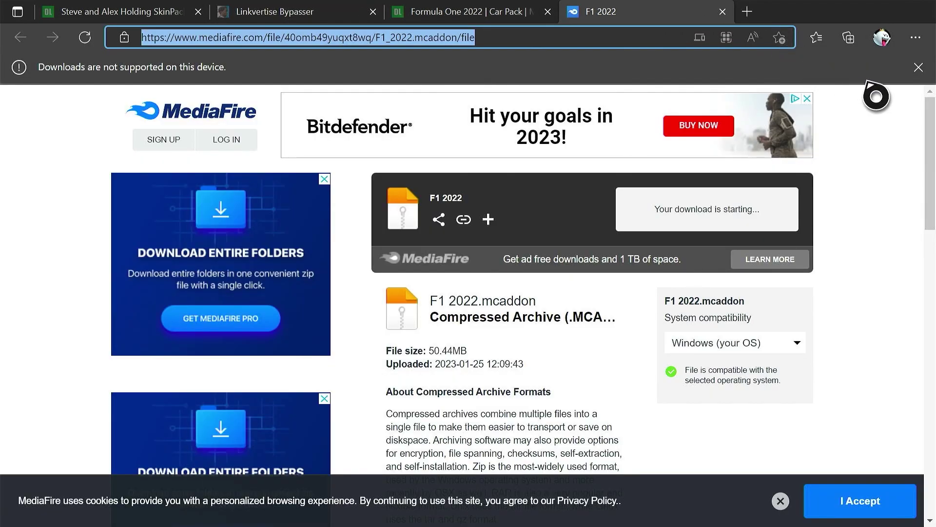
{"action": "left_click", "coordinate": [918, 68]}
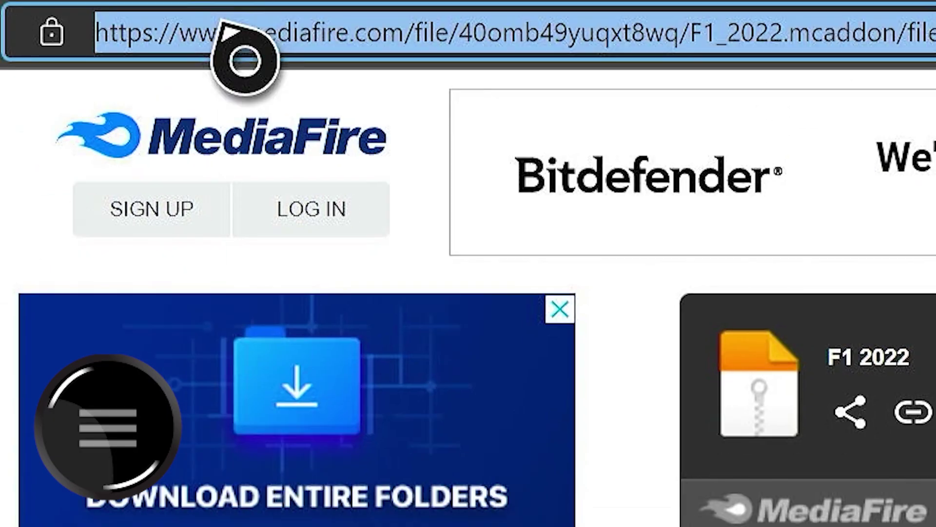
{"action": "right_click", "coordinate": [195, 28]}
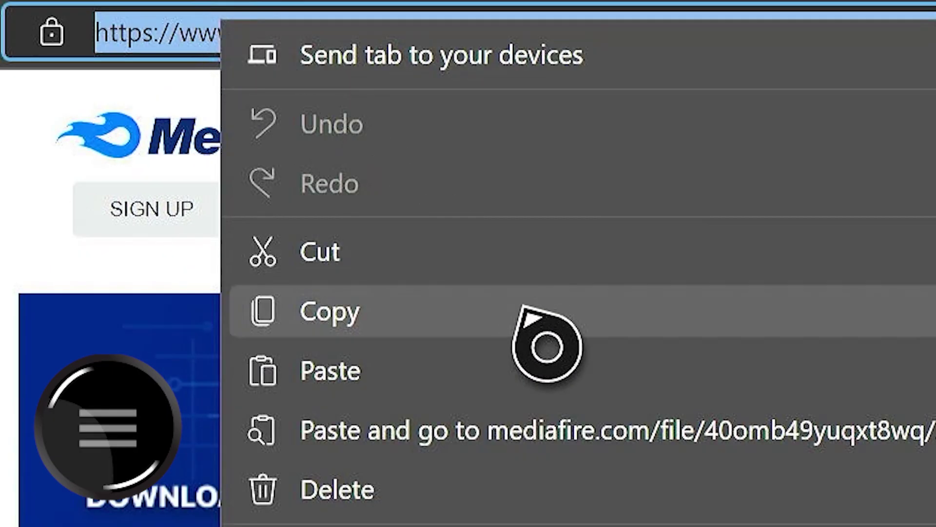
{"action": "left_click", "coordinate": [515, 333]}
{"action": "key", "text": "super"}
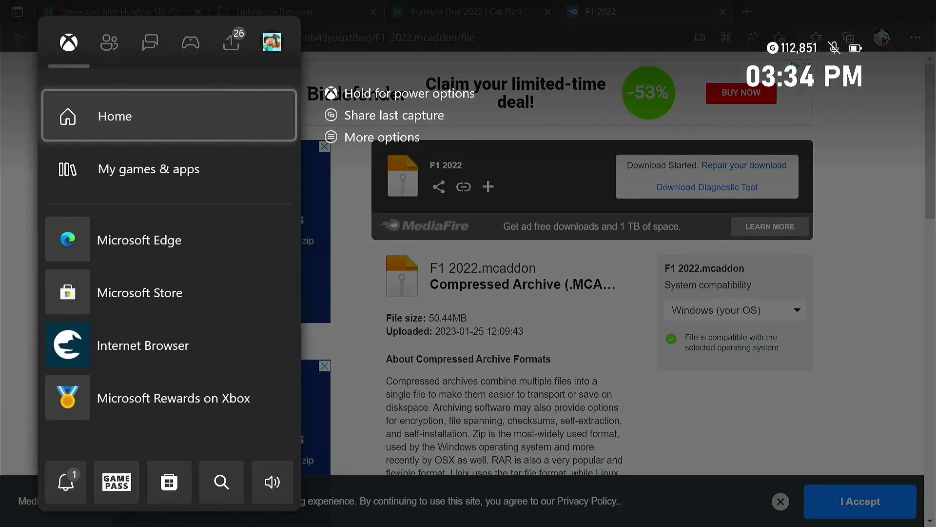
Launch Internet Browser and paste the copied MediaFire link into its address bar
{"action": "key", "text": "Down"}
{"action": "key", "text": "Down"}
{"action": "key", "text": "Down"}
{"action": "key", "text": "Down"}
{"action": "key", "text": "Return"}
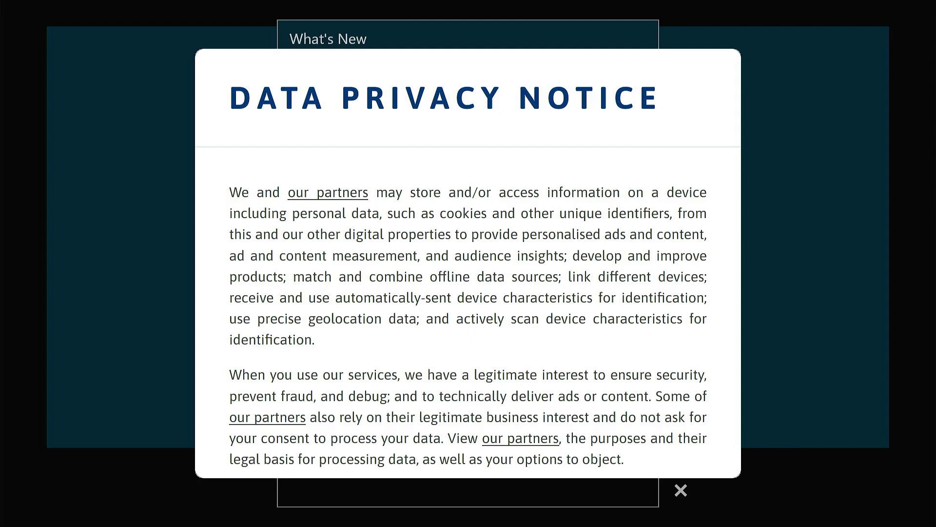
{"action": "key", "text": "super"}
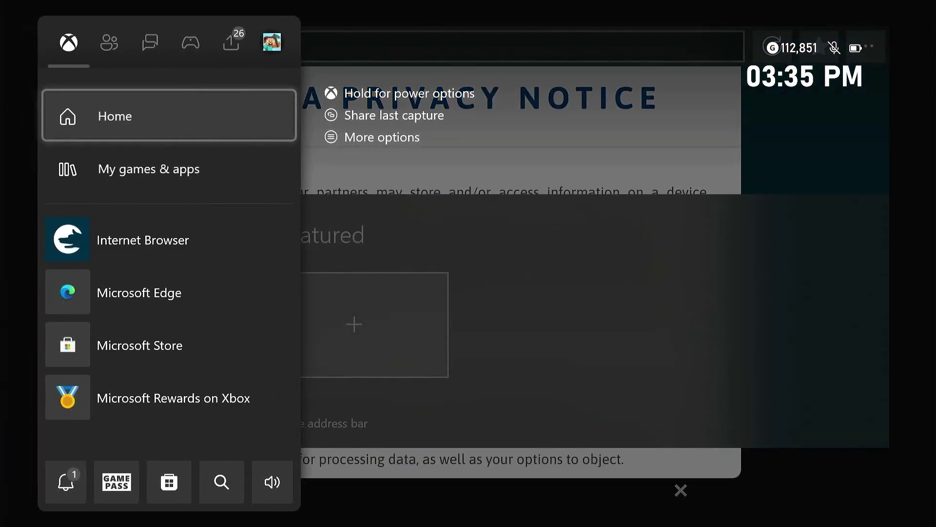
{"action": "key", "text": "Escape"}
{"action": "key", "text": "Menu"}
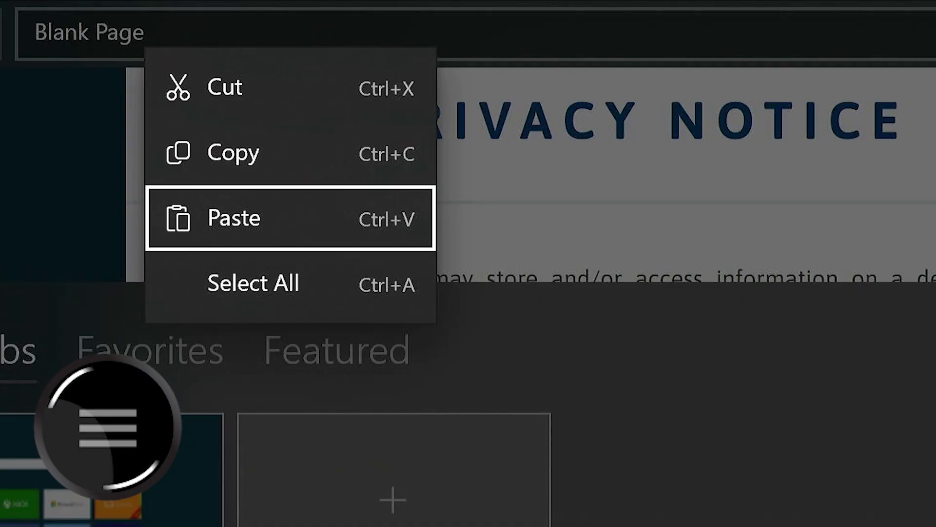
{"action": "key", "text": "Return"}
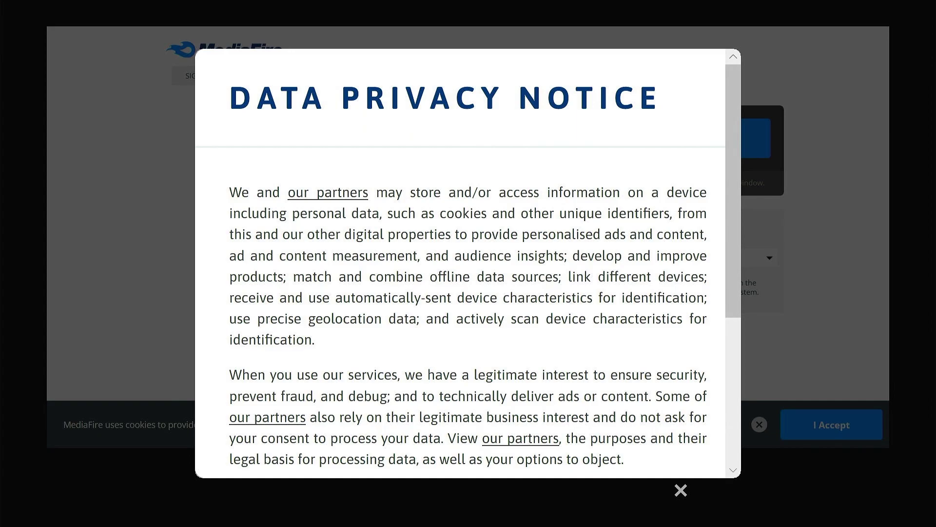
Accept MediaFire's privacy and consent prompts, then download and save F1 2022.mcaddon
{"action": "scroll", "coordinate": [623, 477], "scroll_direction": "down", "scroll_amount": 3}
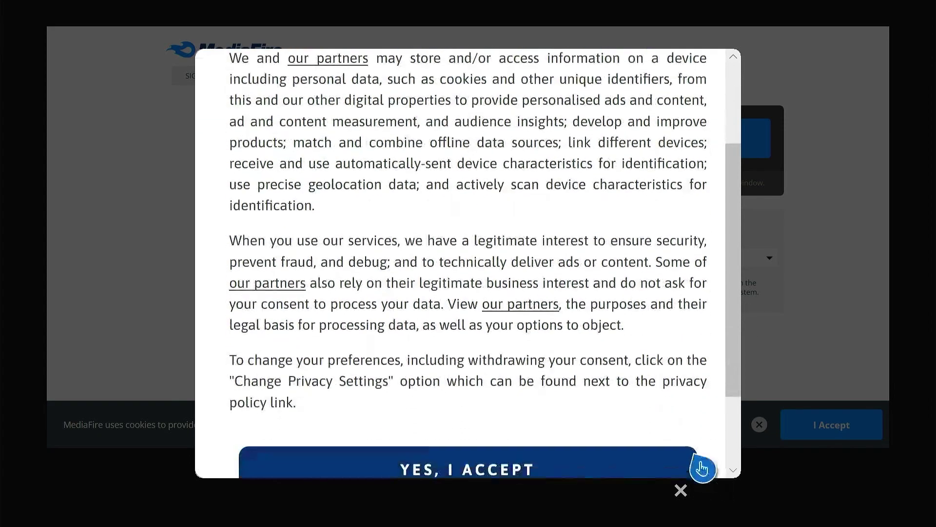
{"action": "scroll", "coordinate": [702, 468], "scroll_direction": "down", "scroll_amount": 1}
{"action": "left_click", "coordinate": [587, 469]}
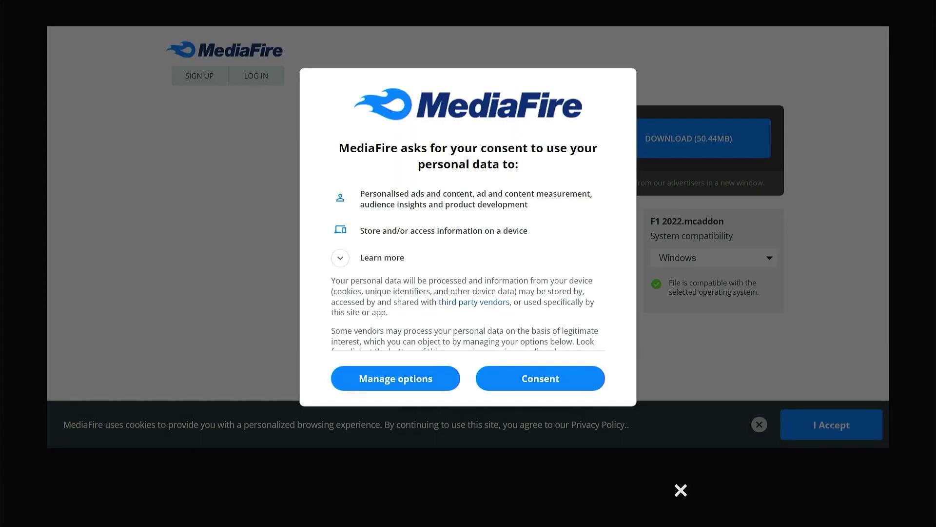
{"action": "left_click", "coordinate": [546, 385]}
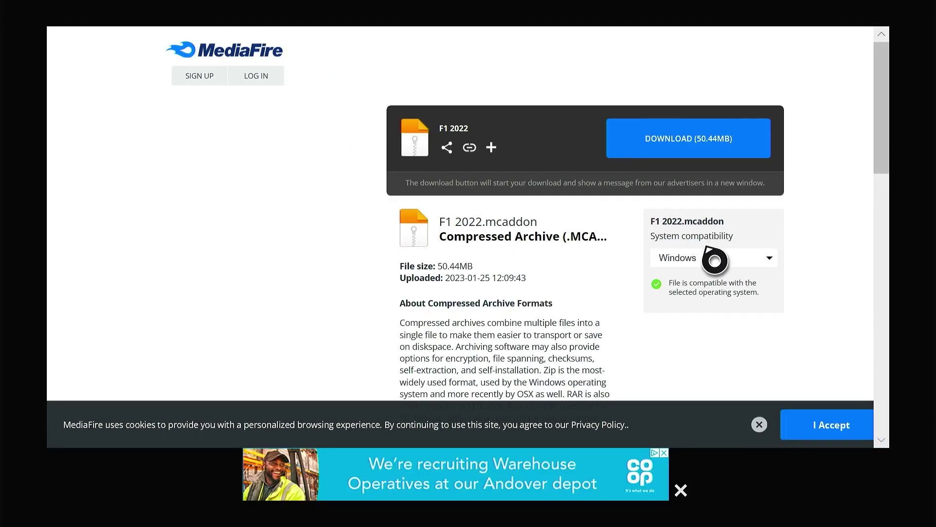
{"action": "left_click", "coordinate": [634, 142]}
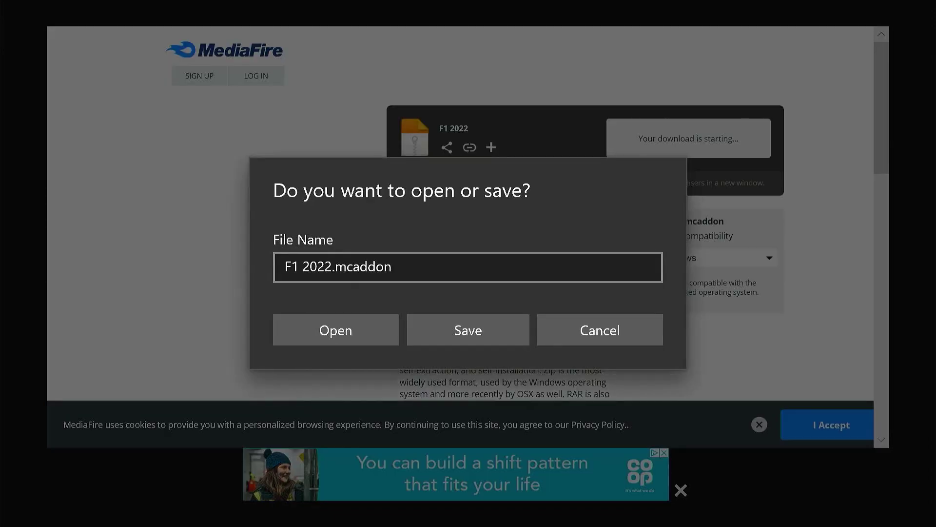
{"action": "key", "text": "Left"}
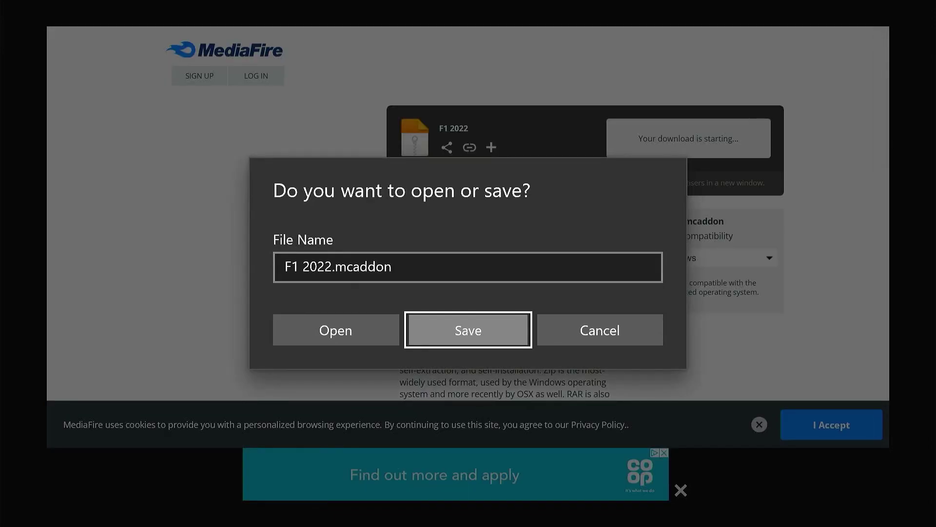
{"action": "key", "text": "Return"}
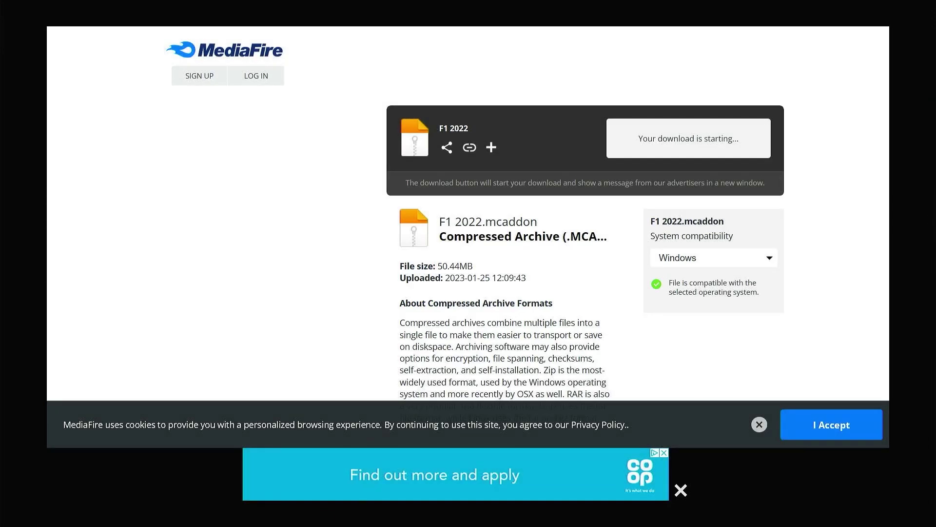
Open the browser's Downloads list and the options for the F1 2022.mcaddon entry
{"action": "key", "text": "ctrl+l"}
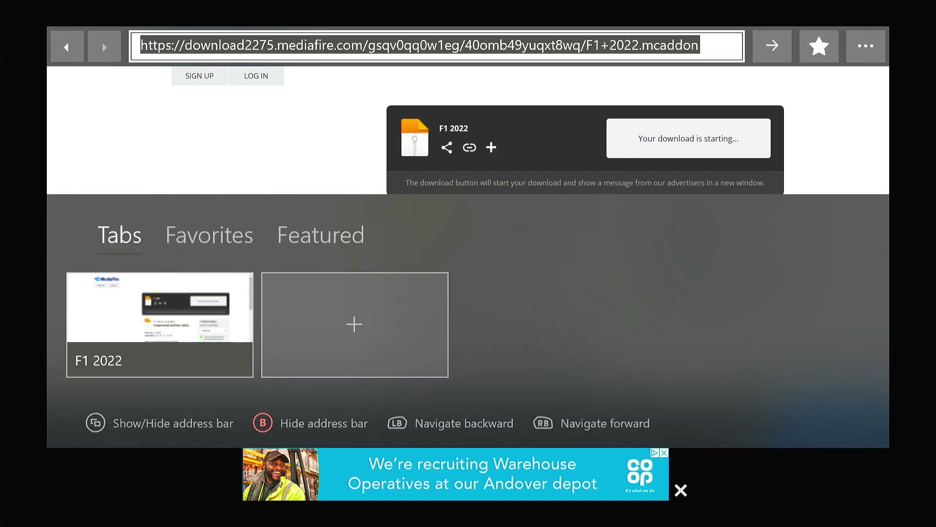
{"action": "key", "text": "Right"}
{"action": "key", "text": "Right"}
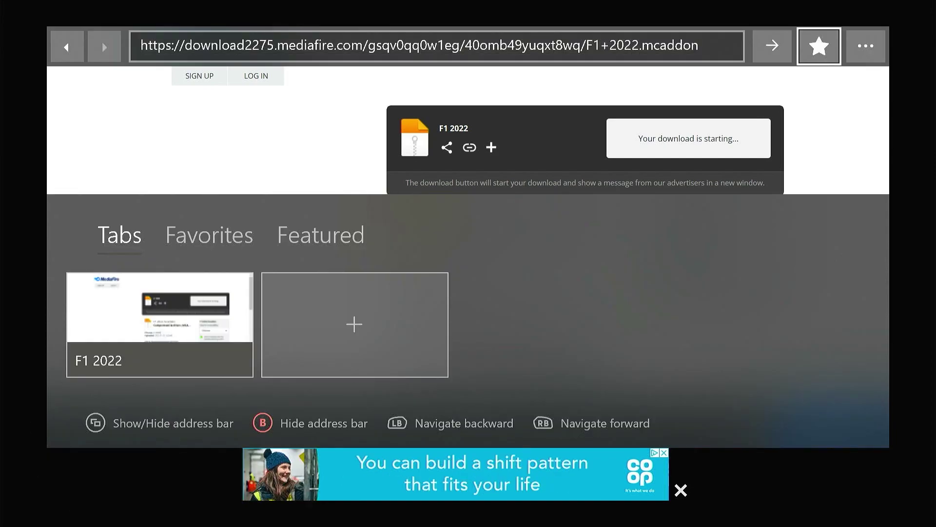
{"action": "key", "text": "Right"}
{"action": "key", "text": "Return"}
{"action": "key", "text": "Down"}
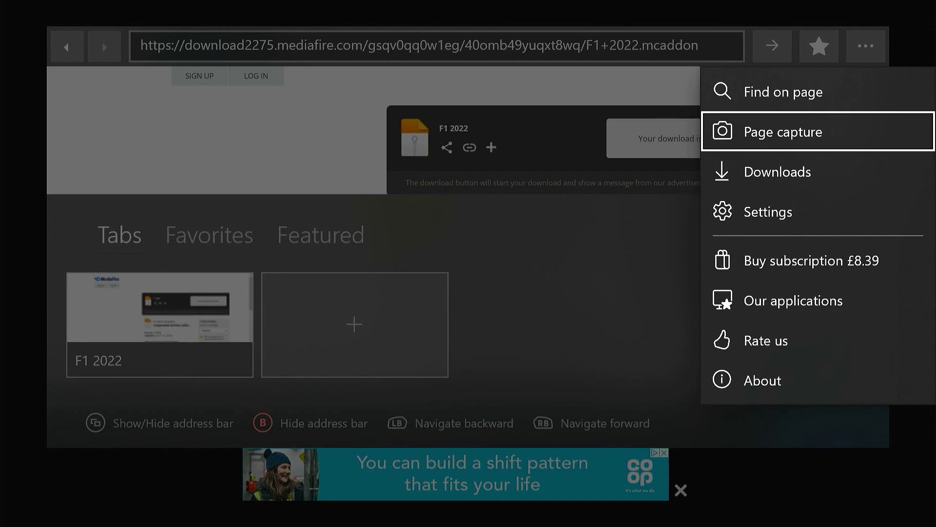
{"action": "key", "text": "Down"}
{"action": "key", "text": "Down"}
{"action": "key", "text": "Down"}
{"action": "key", "text": "Up"}
{"action": "key", "text": "Up"}
{"action": "key", "text": "Return"}
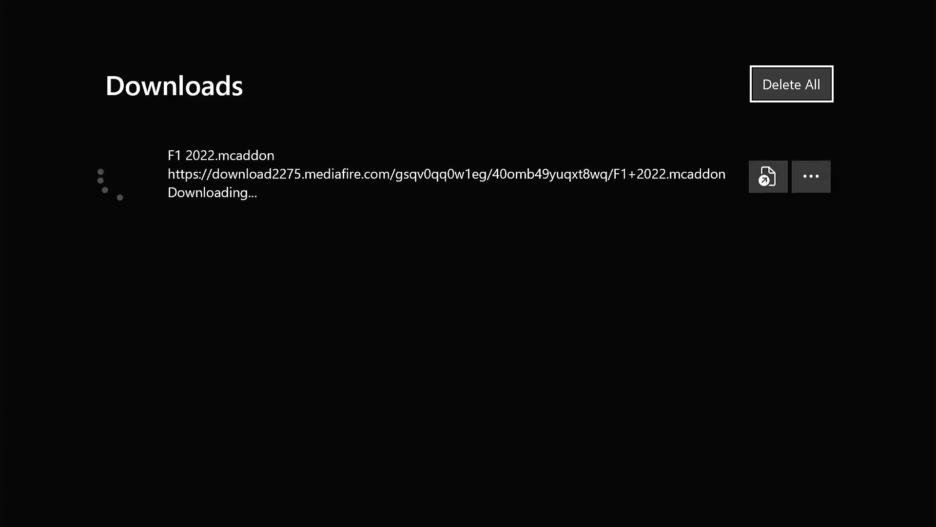
{"action": "key", "text": "Down"}
{"action": "key", "text": "Menu"}
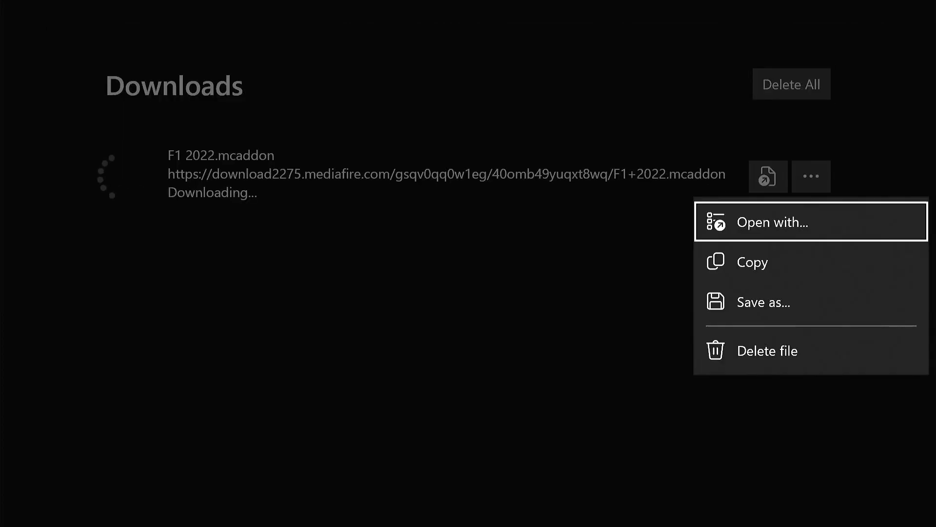
{"action": "key", "text": "Down"}
{"action": "key", "text": "Down"}
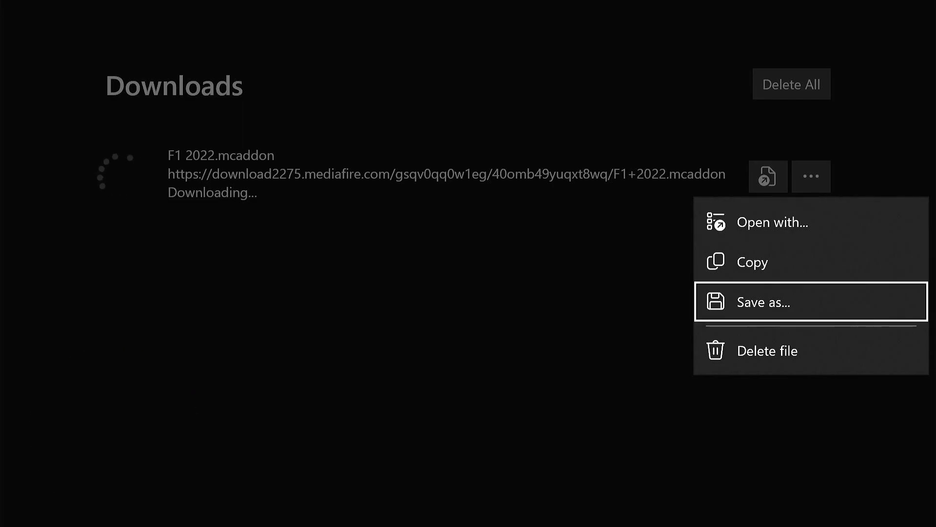
Save F1 2022.mcaddon to This Device's Downloads folder
{"action": "key", "text": "Escape"}
{"action": "key", "text": "Left"}
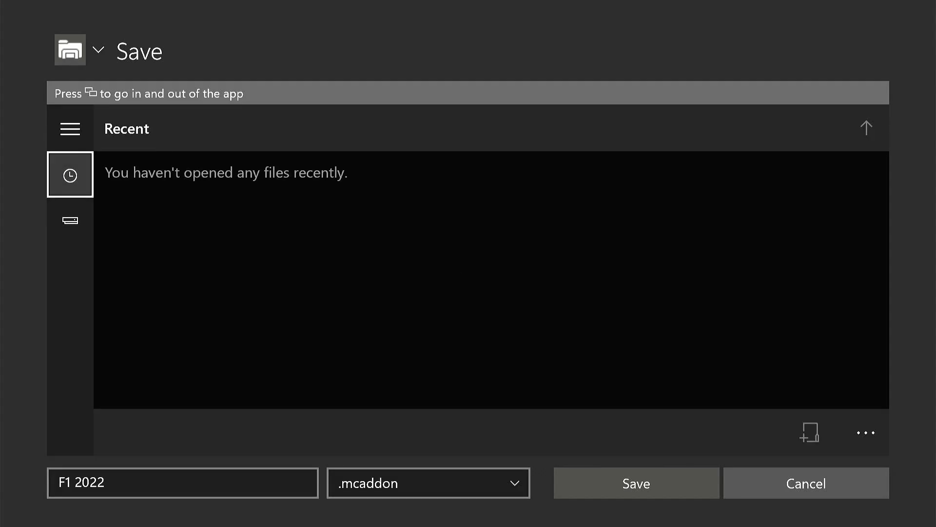
{"action": "key", "text": "Down"}
{"action": "key", "text": "Return"}
{"action": "key", "text": "Down"}
{"action": "key", "text": "Return"}
{"action": "key", "text": "Down"}
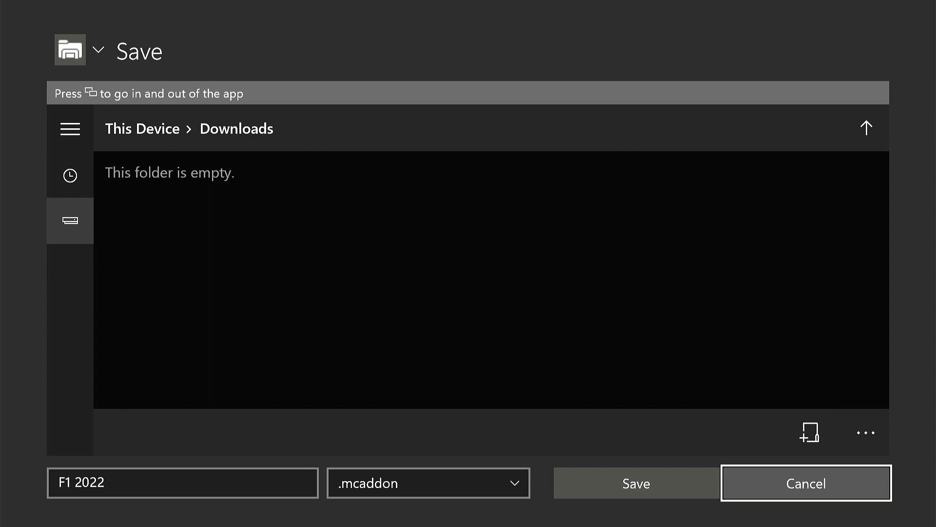
{"action": "key", "text": "Left"}
{"action": "key", "text": "Return"}
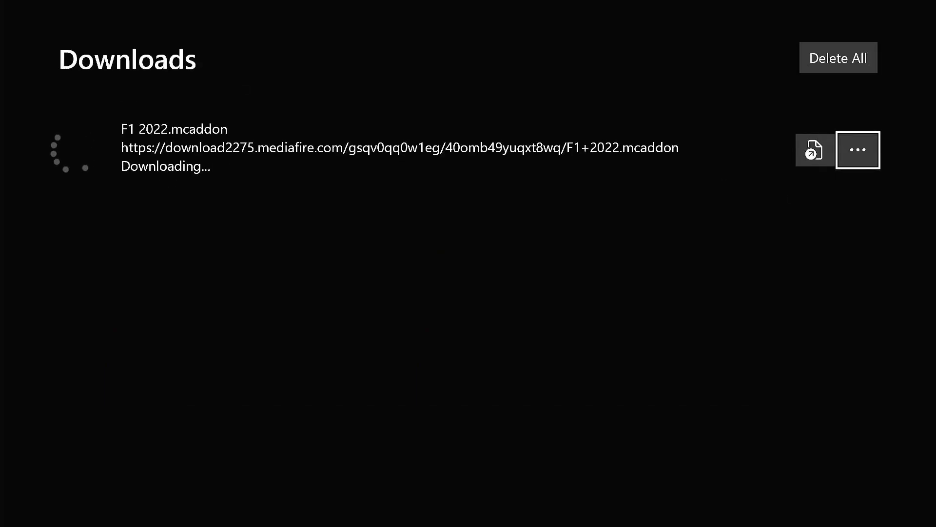
{"action": "key", "text": "super"}
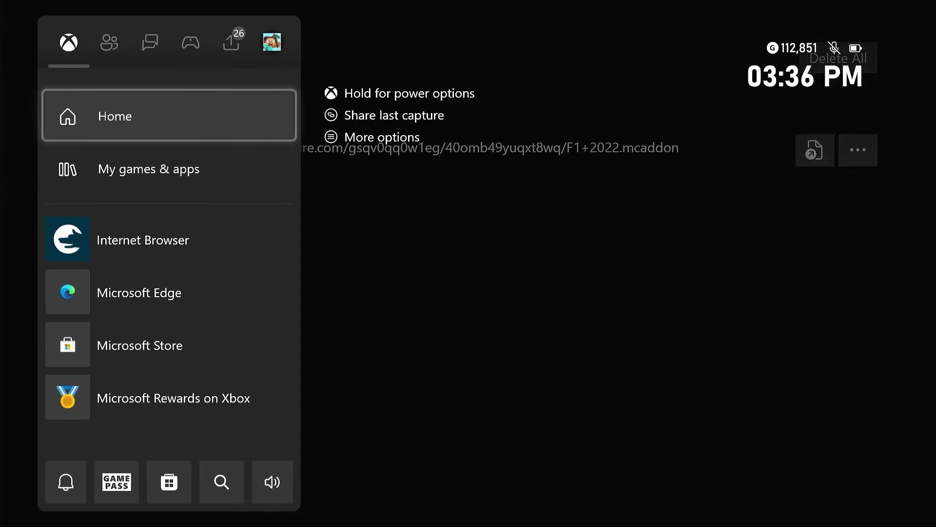
Launch Microsoft Edge from the guide on a fresh new tab
{"action": "key", "text": "Down"}
{"action": "key", "text": "Down"}
{"action": "key", "text": "Down"}
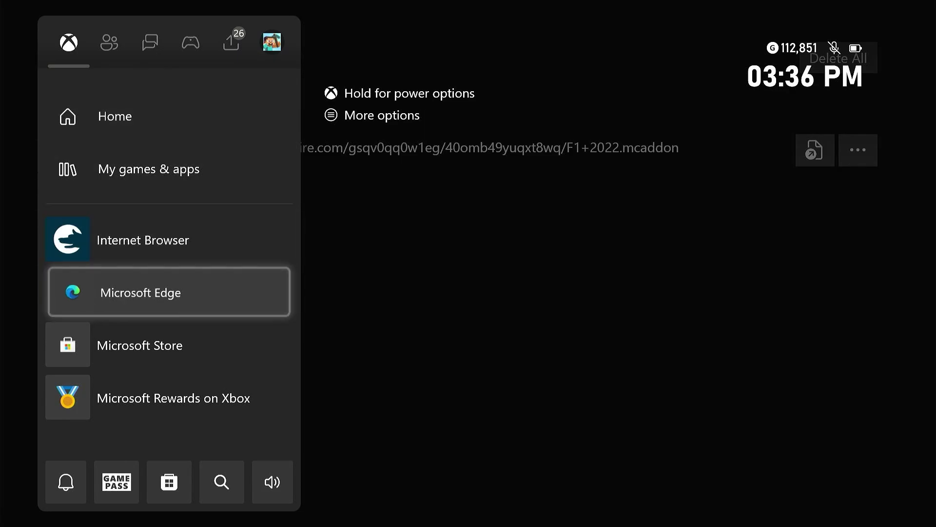
{"action": "key", "text": "Return"}
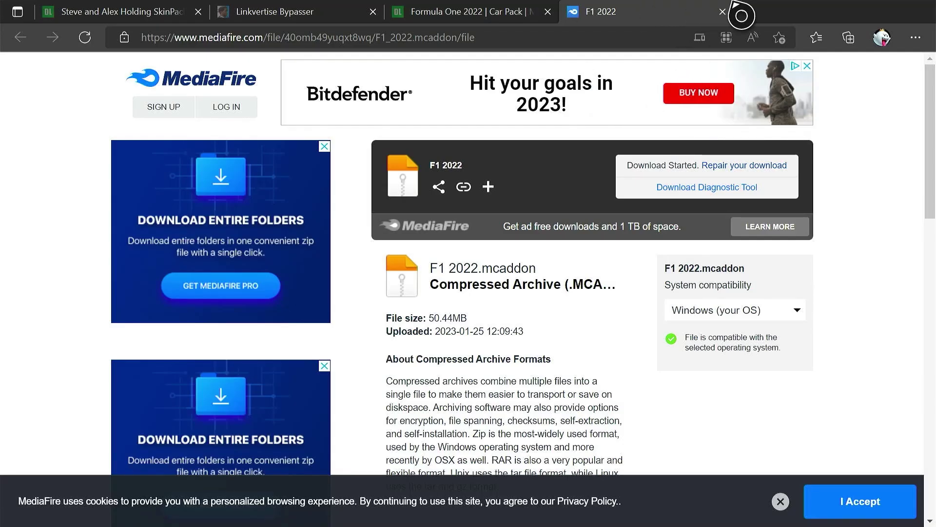
{"action": "left_click", "coordinate": [741, 12]}
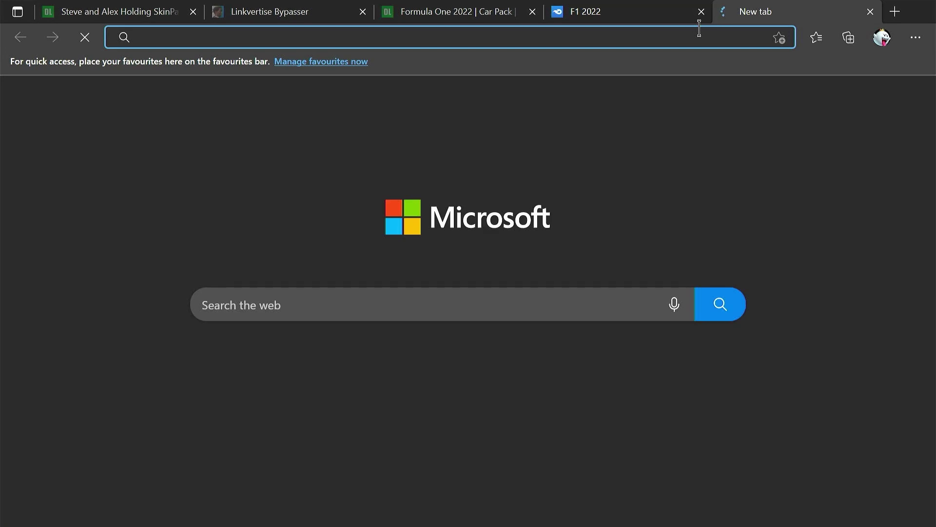
Go to tinyurl.com/fileadv and install Adv File Explorer (FullTrust) from the Store
{"action": "left_click", "coordinate": [338, 38]}
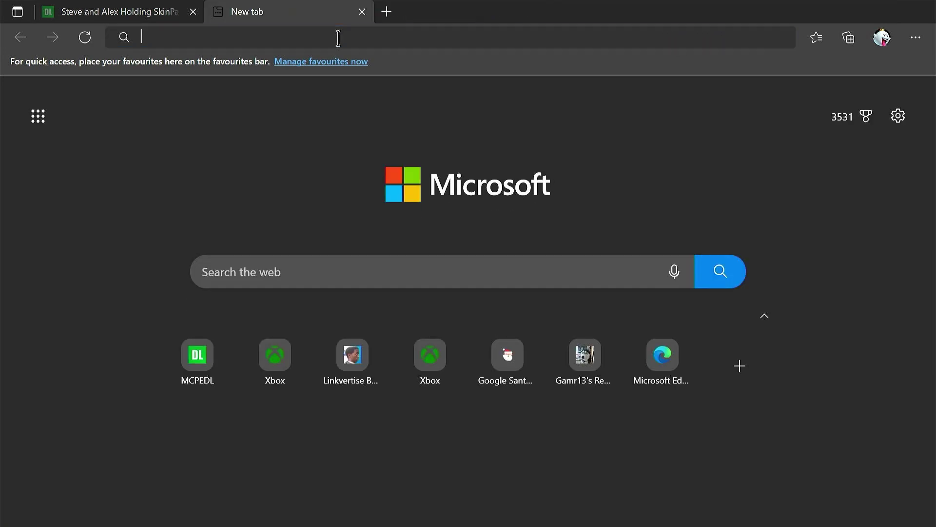
{"action": "key", "text": "Down"}
{"action": "key", "text": "Right"}
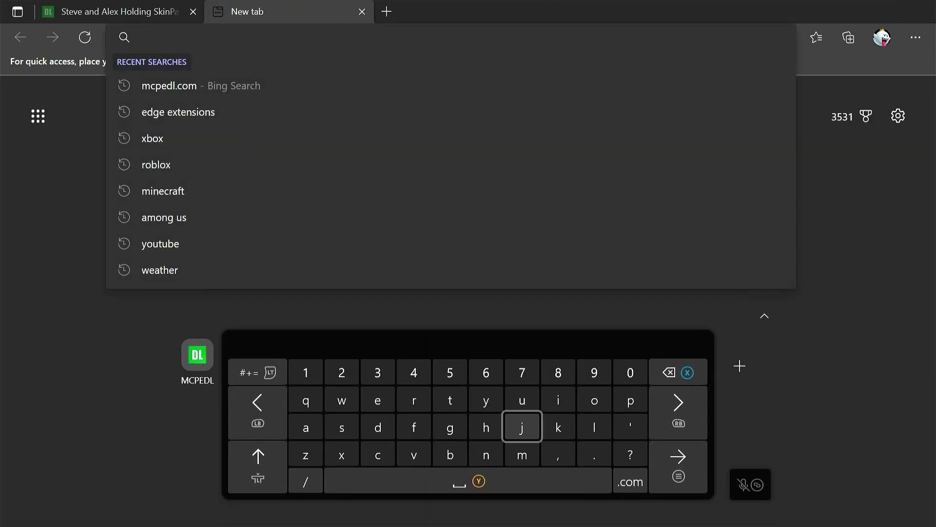
{"action": "key", "text": "Left"}
{"action": "key", "text": "Left"}
{"action": "key", "text": "Up"}
{"action": "key", "text": "Left"}
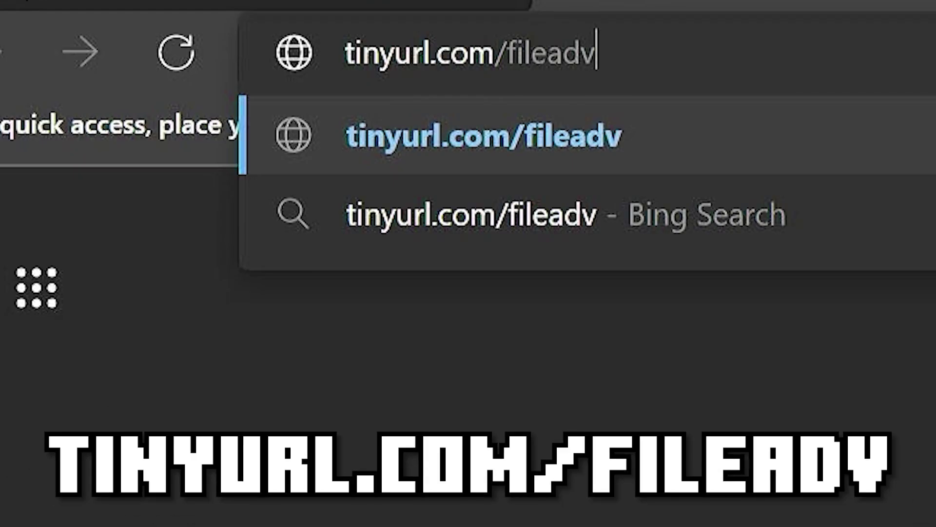
{"action": "key", "text": "Return"}
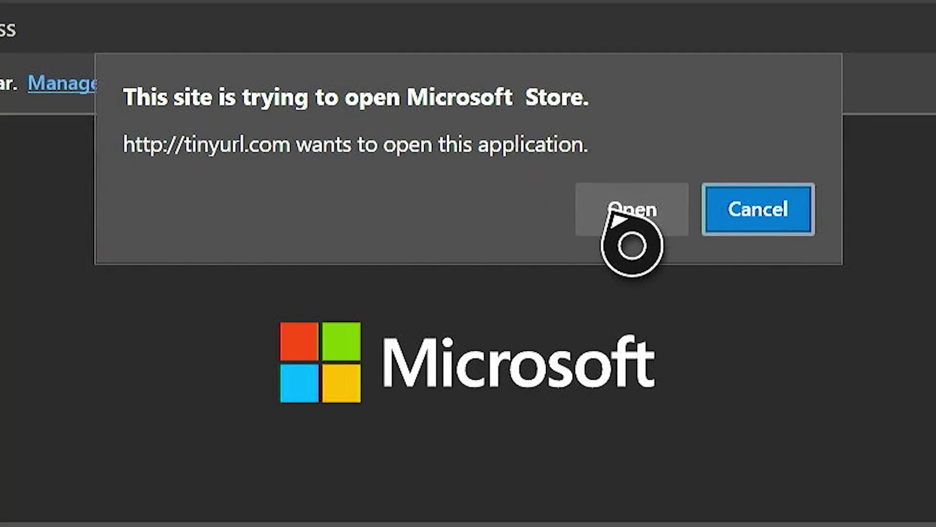
{"action": "left_click", "coordinate": [624, 229]}
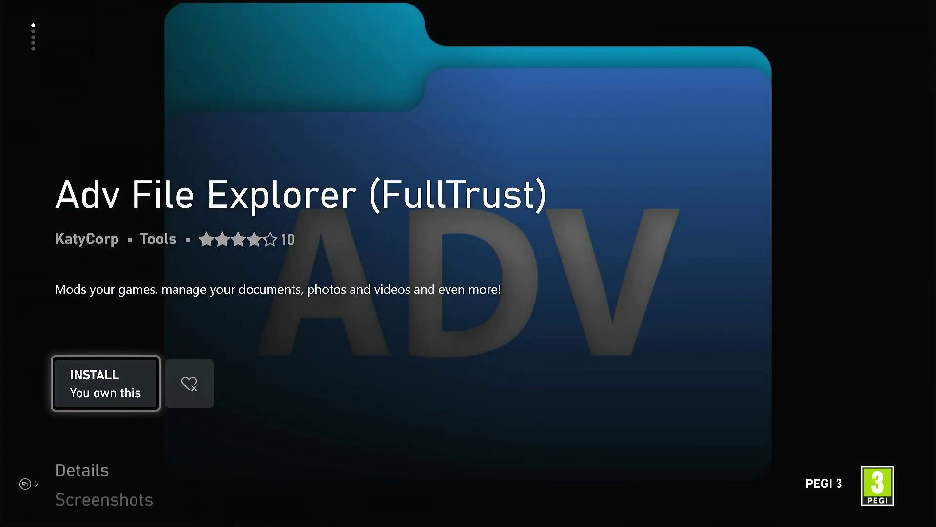
{"action": "key", "text": "Return"}
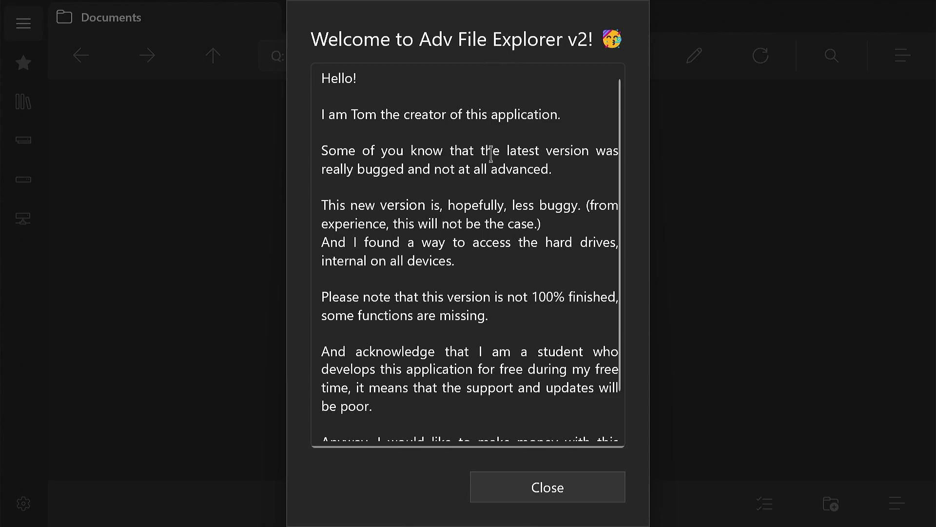
Dismiss the welcome message, open Library > Downloads, and cut the F1 2022 file
{"action": "key", "text": "Return"}
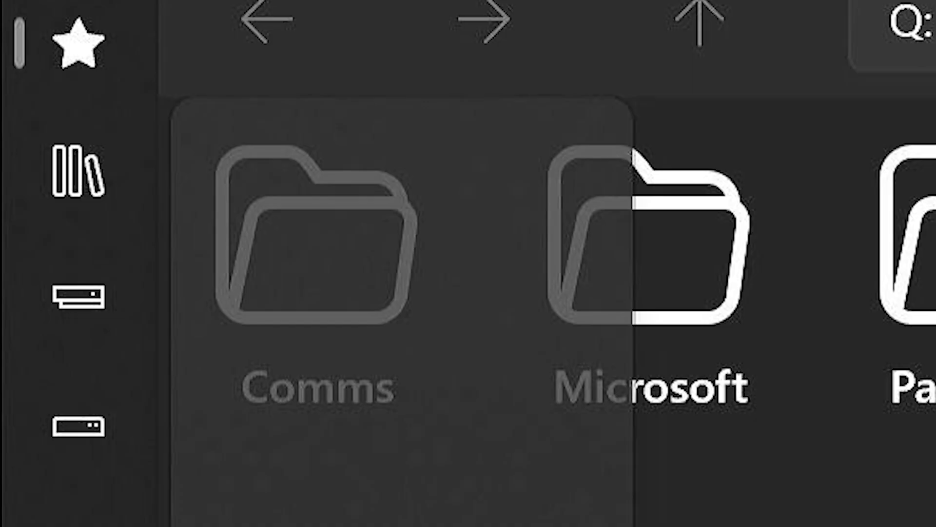
{"action": "left_click", "coordinate": [100, 165]}
{"action": "key", "text": "Escape"}
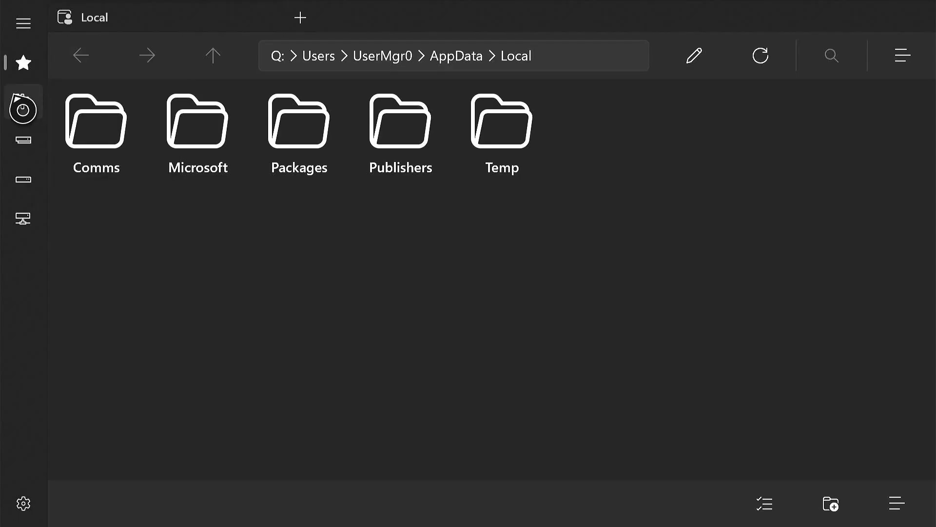
{"action": "left_click", "coordinate": [19, 101]}
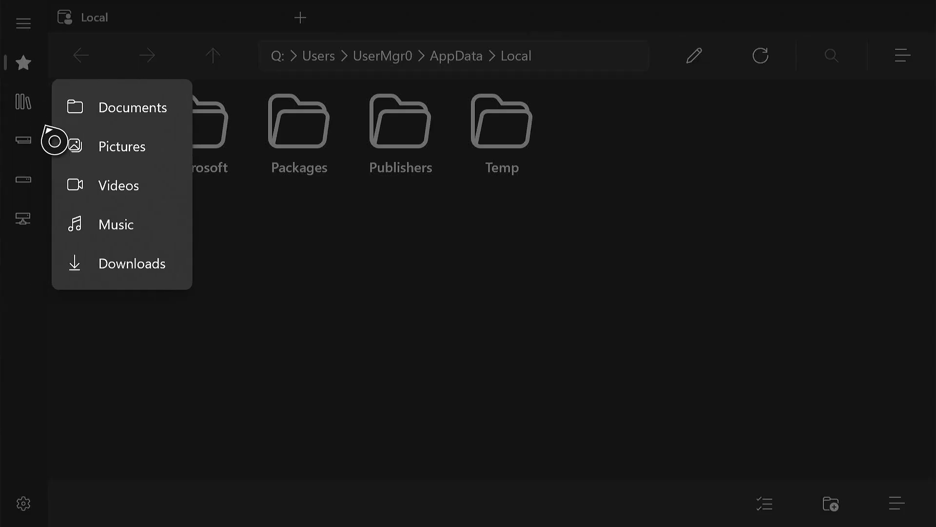
{"action": "left_click", "coordinate": [95, 265]}
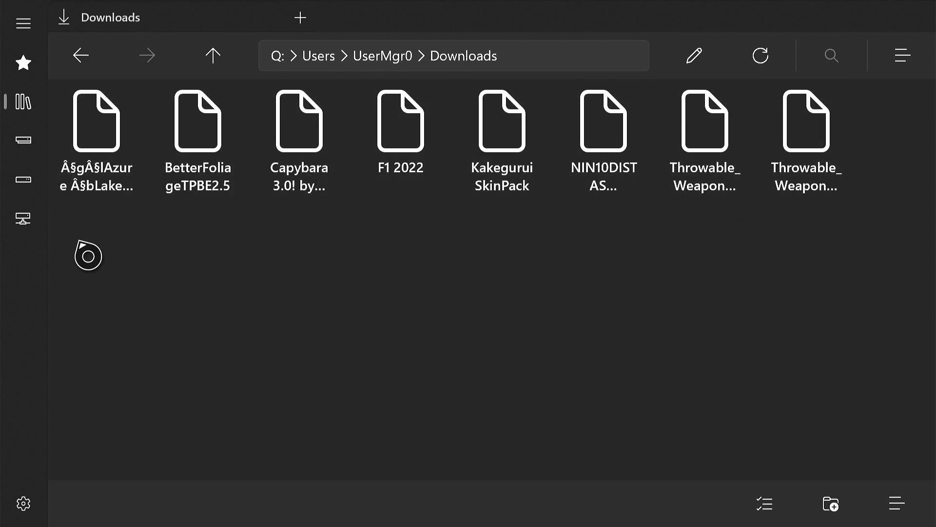
{"action": "right_click", "coordinate": [421, 160]}
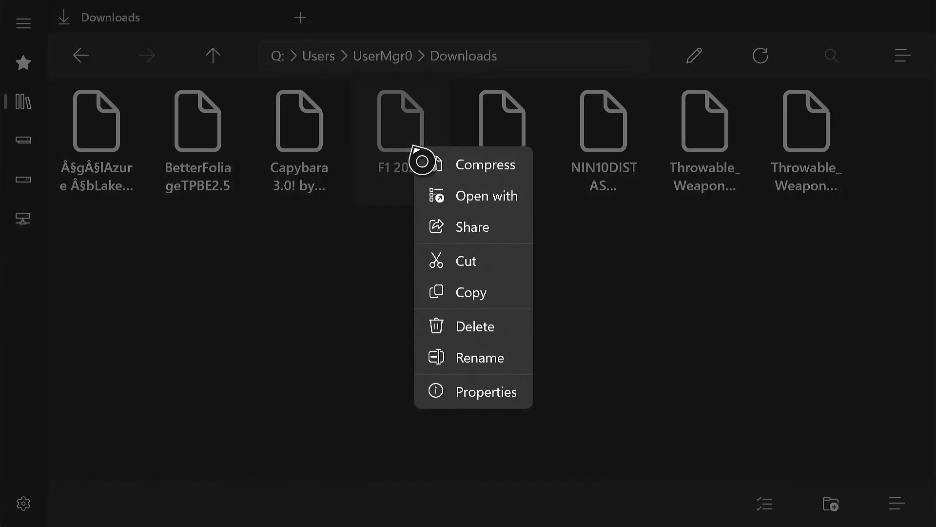
{"action": "left_click", "coordinate": [393, 225]}
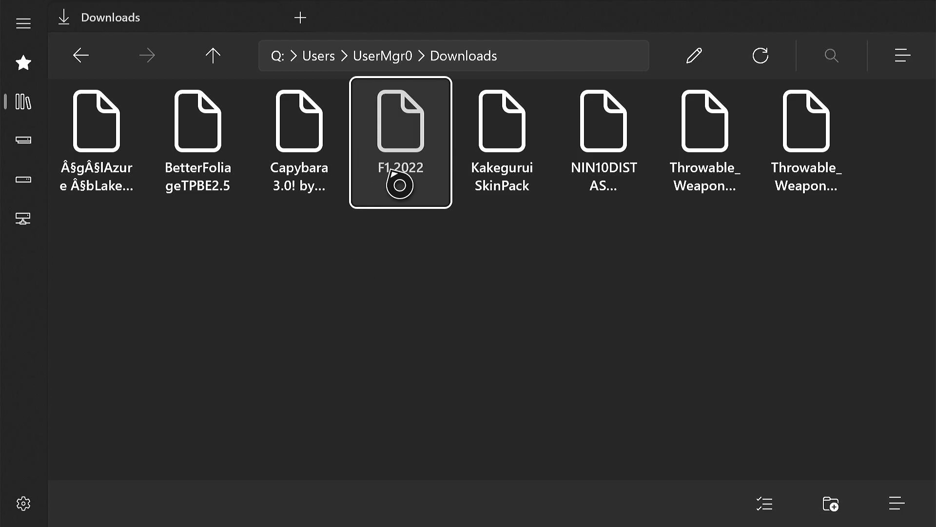
{"action": "right_click", "coordinate": [405, 198]}
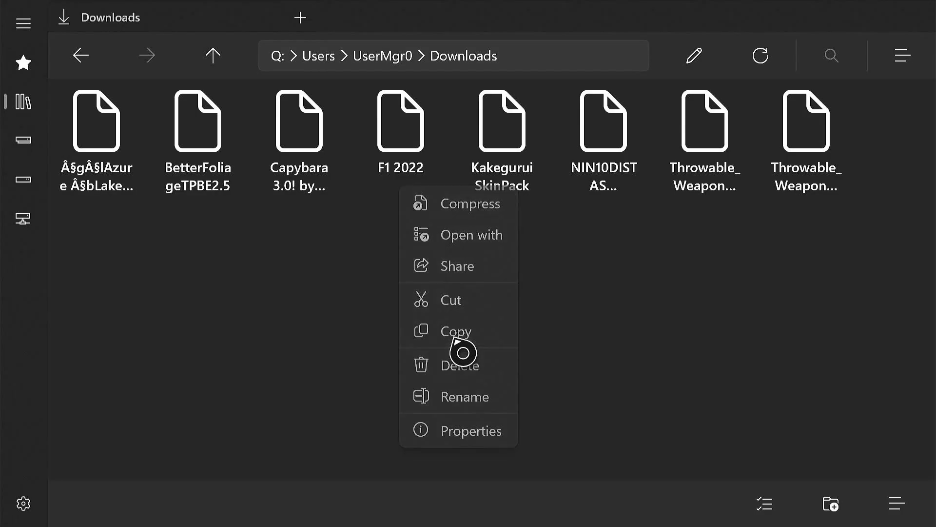
{"action": "left_click", "coordinate": [459, 342]}
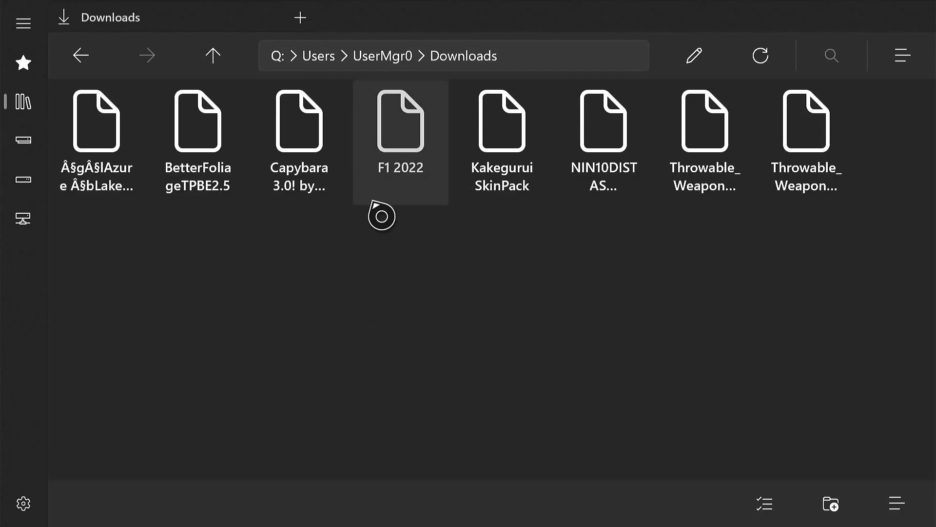
{"action": "right_click", "coordinate": [420, 151]}
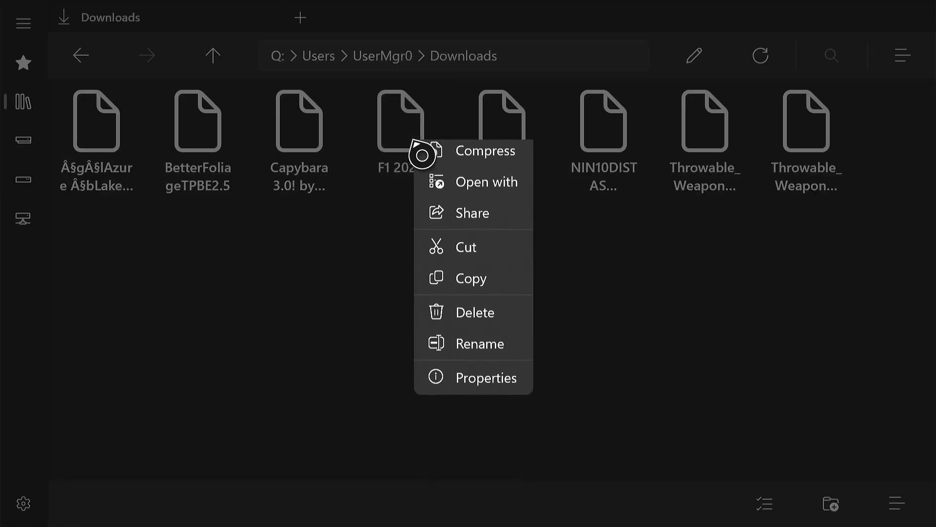
{"action": "left_click", "coordinate": [459, 264]}
Open the AppData Local folder from the app data locations list
{"action": "left_click", "coordinate": [24, 63]}
{"action": "left_click", "coordinate": [27, 83]}
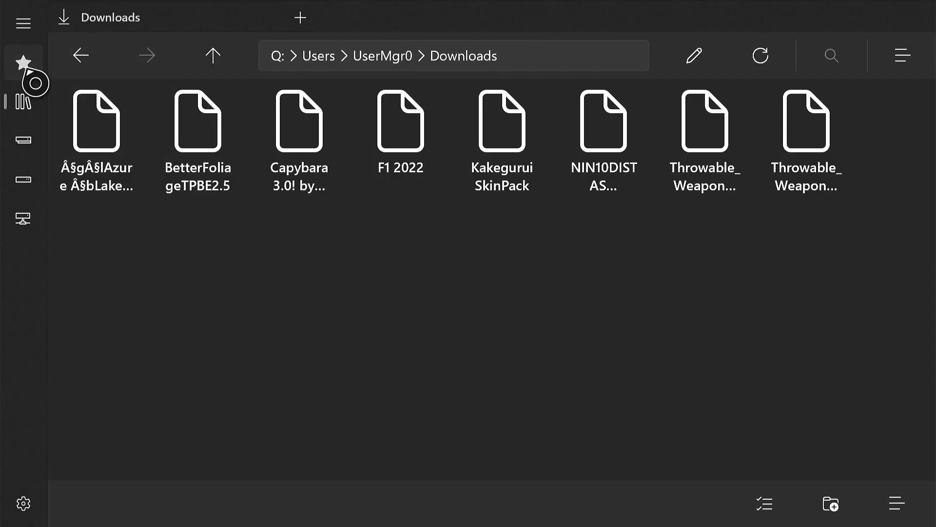
{"action": "left_click", "coordinate": [24, 63]}
{"action": "left_click", "coordinate": [79, 78]}
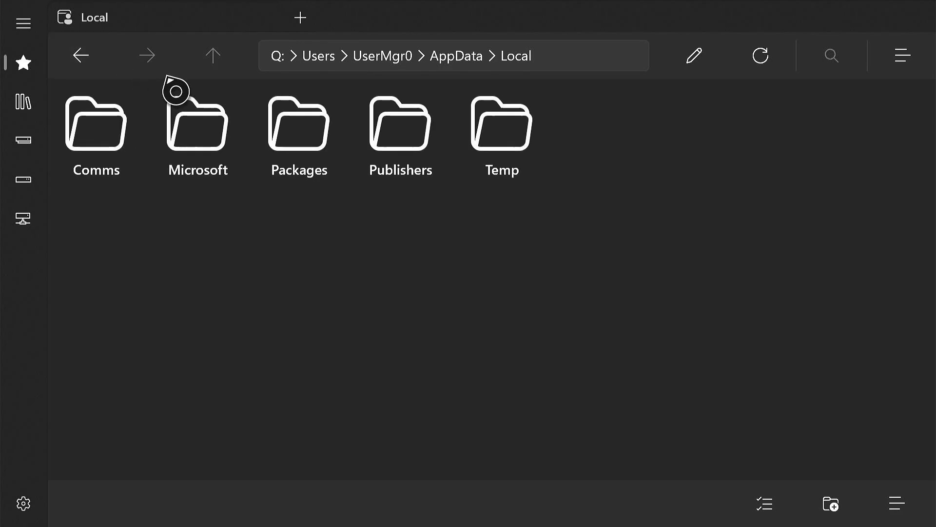
Navigate through Packages and the Minecraft package to LocalState > games > com.mojang > resource_packs
{"action": "double_click", "coordinate": [295, 146]}
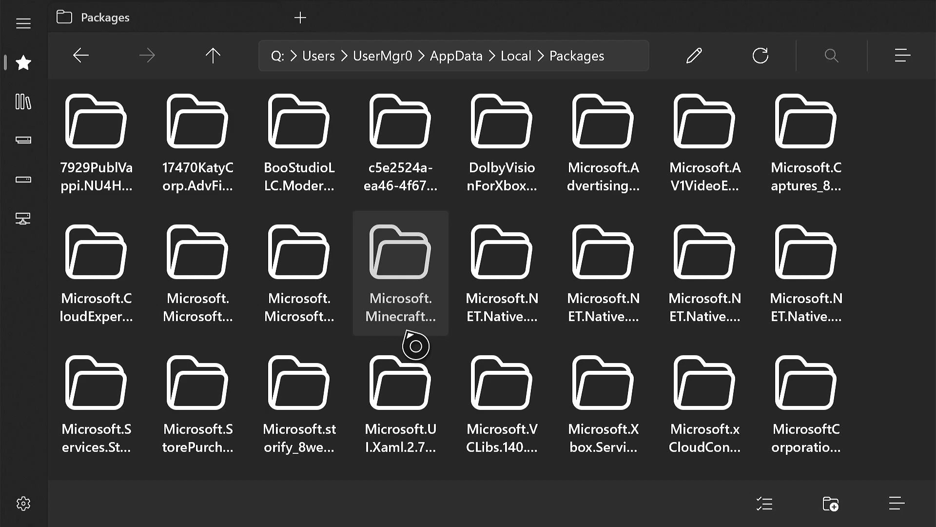
{"action": "left_click", "coordinate": [410, 305]}
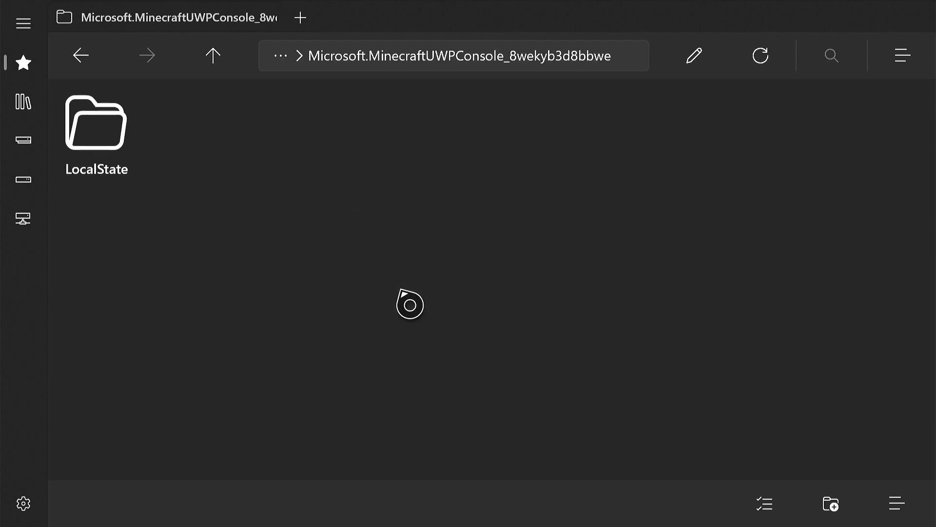
{"action": "left_click", "coordinate": [136, 187]}
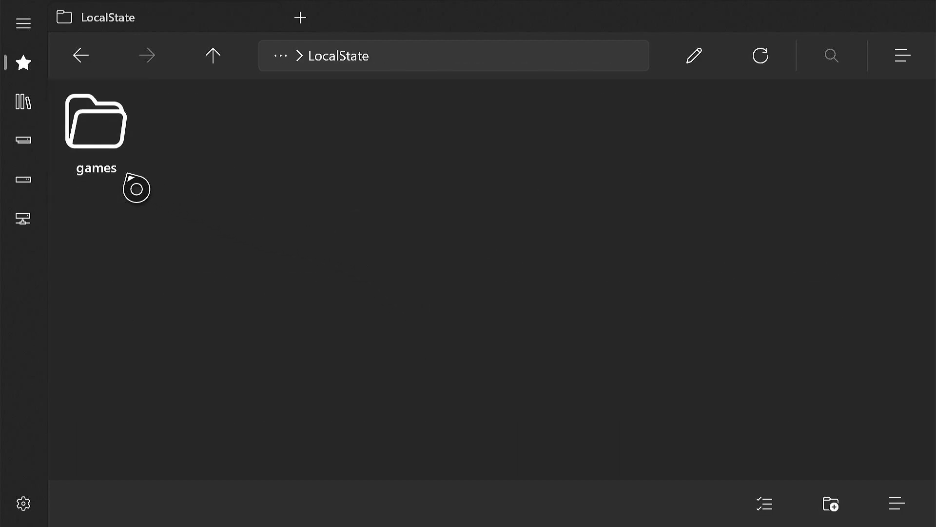
{"action": "left_click", "coordinate": [112, 187]}
{"action": "left_click", "coordinate": [107, 189]}
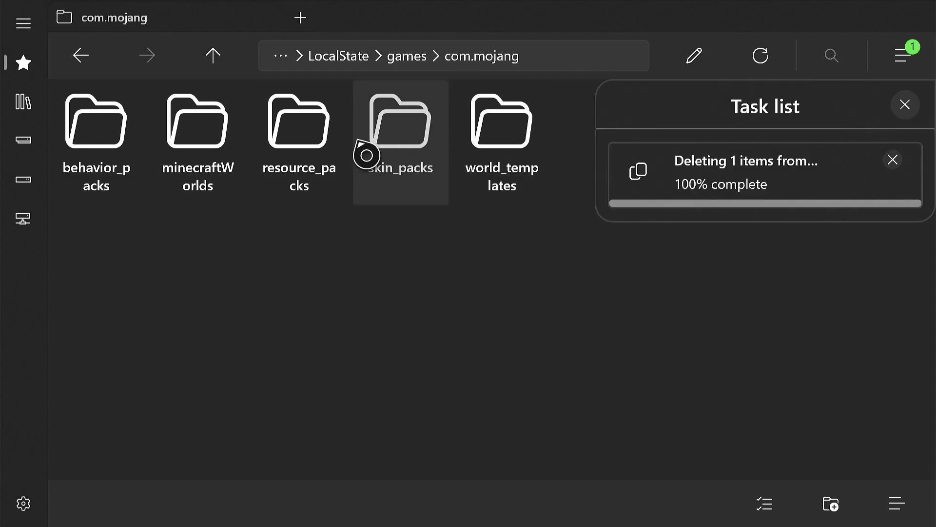
{"action": "double_click", "coordinate": [312, 154]}
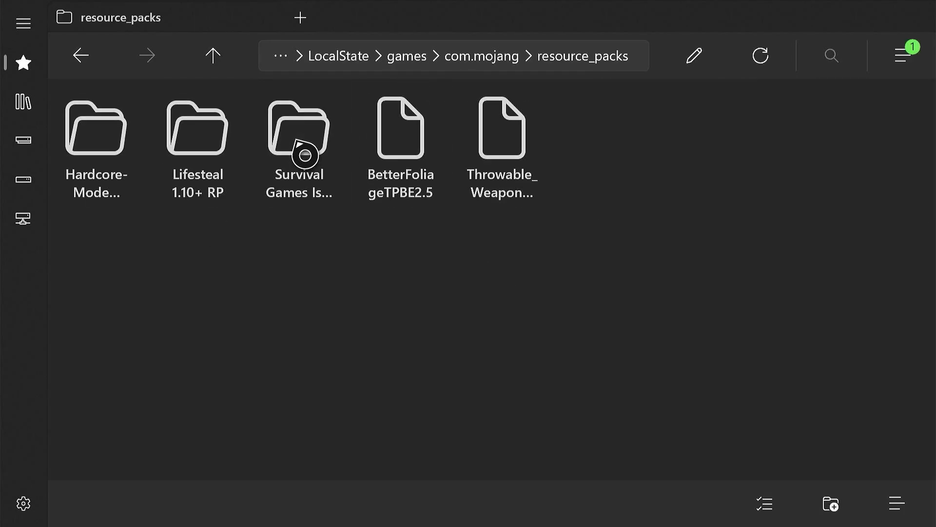
Paste the F1 2022 .mcaddon file into resource_packs and clear the finished tasks list
{"action": "right_click", "coordinate": [614, 185]}
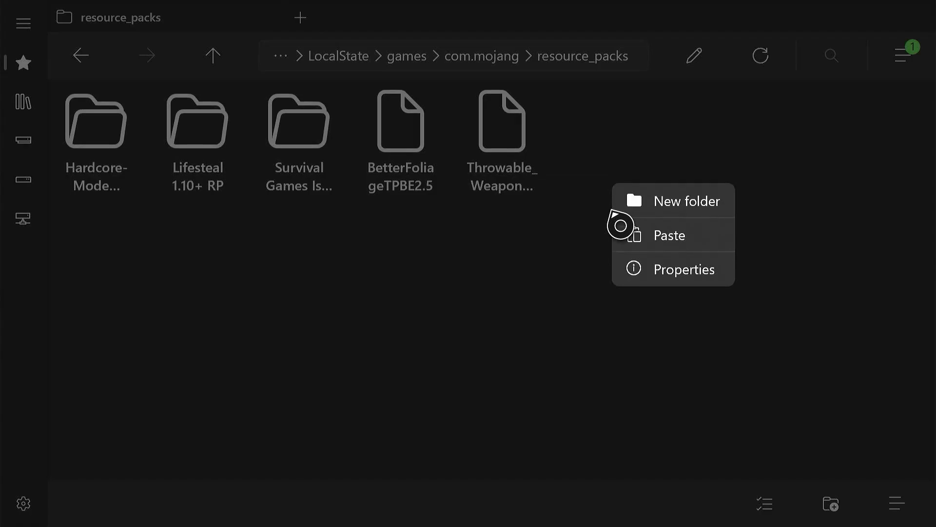
{"action": "left_click", "coordinate": [642, 240]}
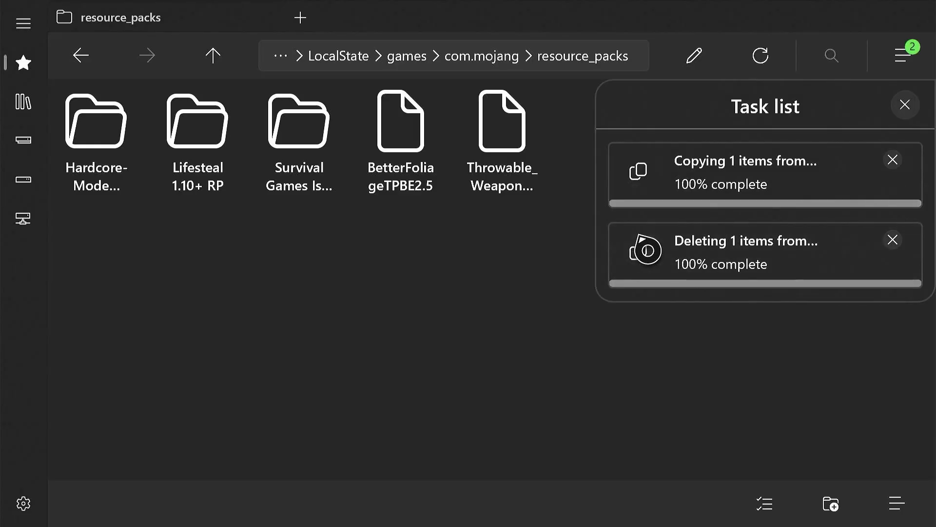
{"action": "left_click", "coordinate": [906, 104]}
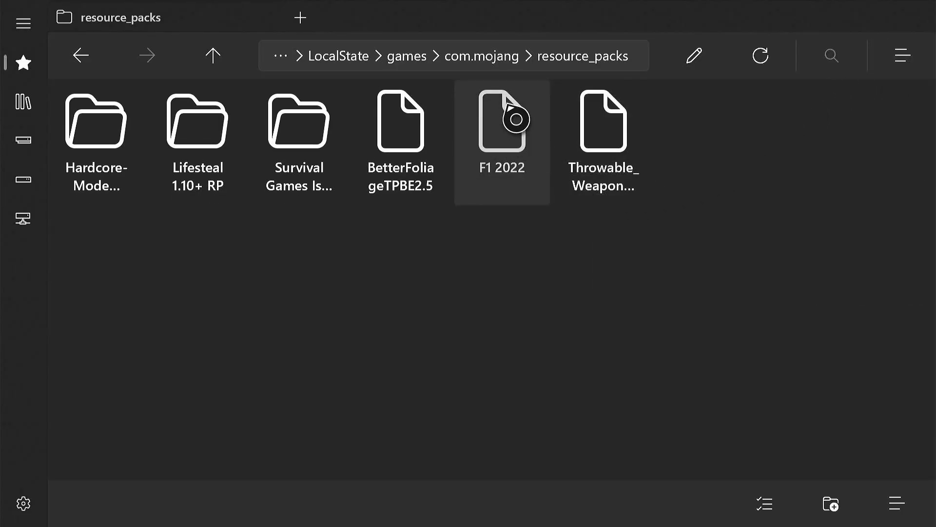
Switch to Microsoft Edge, close the empty tab, and open the Steve and Alex Holding download link
{"action": "key", "text": "super"}
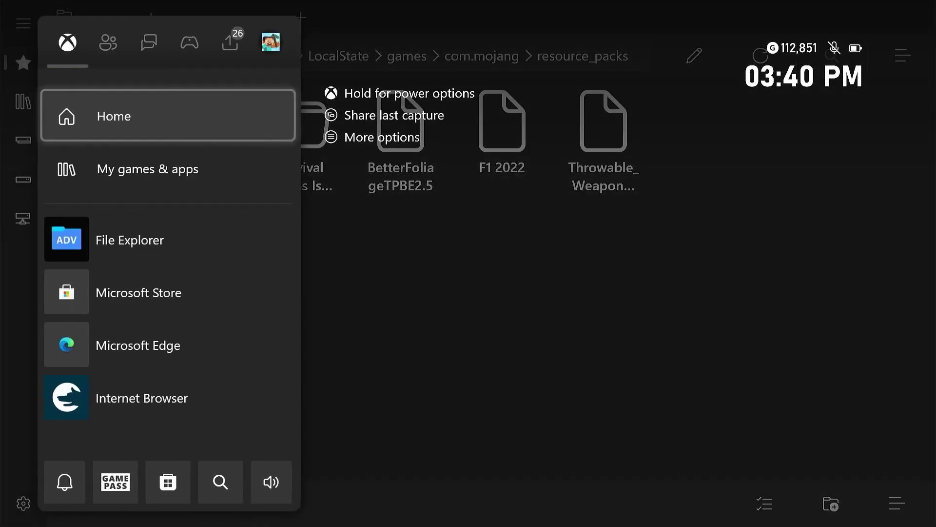
{"action": "key", "text": "super"}
{"action": "key", "text": "super"}
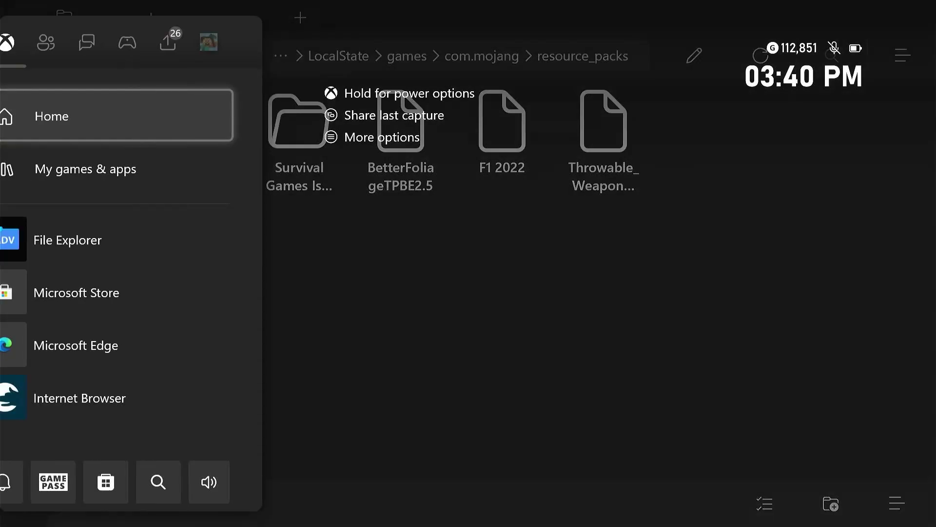
{"action": "key", "text": "Down"}
{"action": "key", "text": "Down"}
{"action": "key", "text": "Down"}
{"action": "key", "text": "Return"}
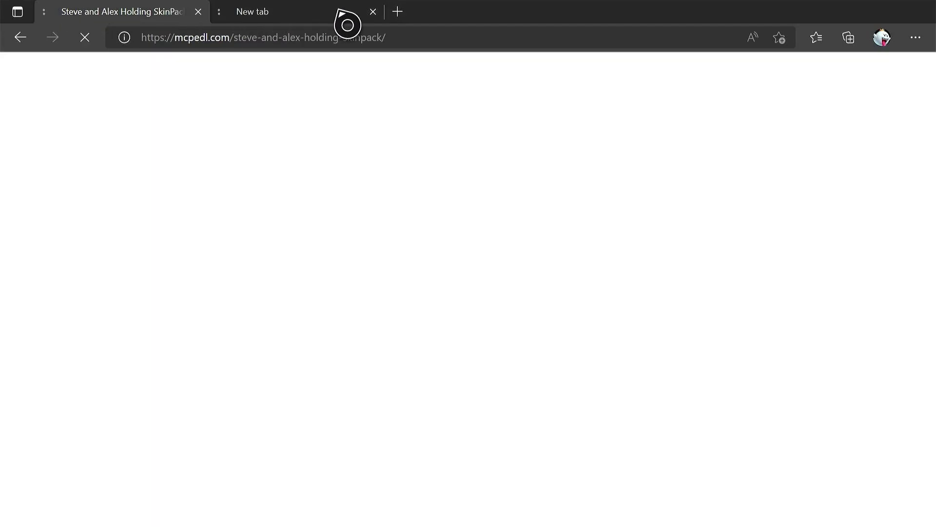
{"action": "left_click", "coordinate": [347, 17]}
{"action": "left_click", "coordinate": [373, 11]}
{"action": "scroll", "coordinate": [528, 359], "scroll_direction": "down", "scroll_amount": 8}
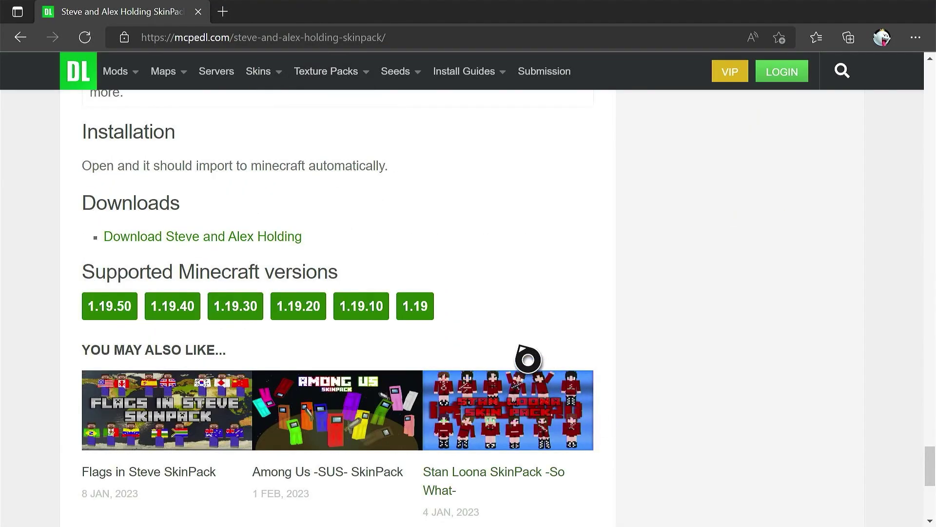
{"action": "left_click", "coordinate": [301, 237]}
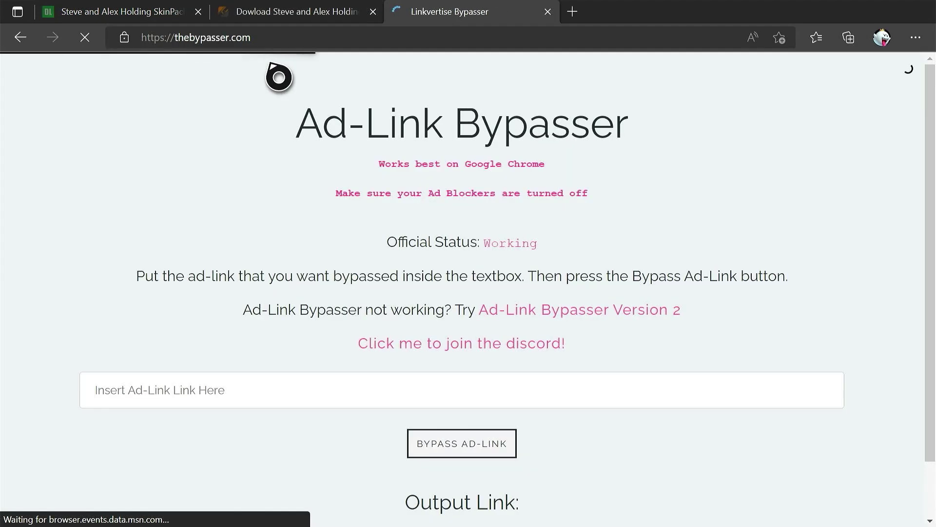
Paste the linkvertise URL into the Ad-Link Bypasser, bypass it, and open the MediaFire output link
{"action": "left_click", "coordinate": [329, 392]}
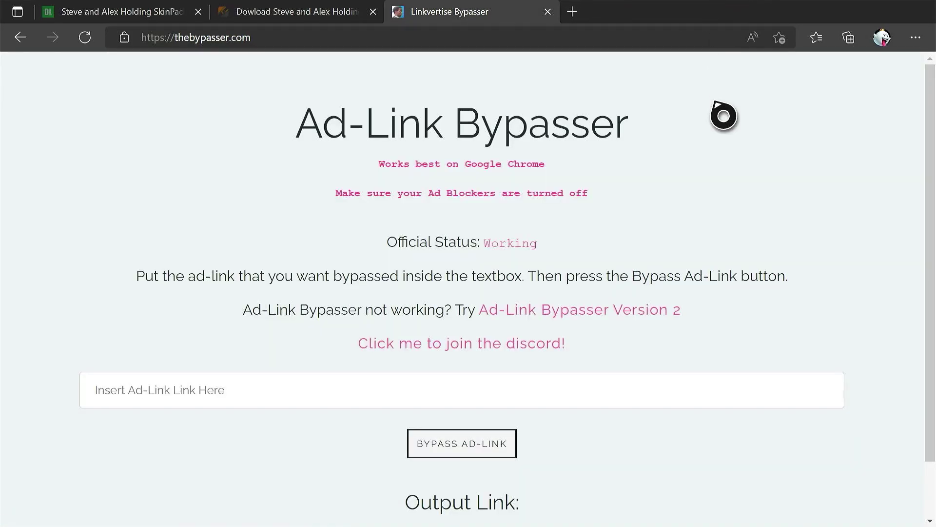
{"action": "right_click", "coordinate": [634, 388]}
{"action": "left_click", "coordinate": [702, 259]}
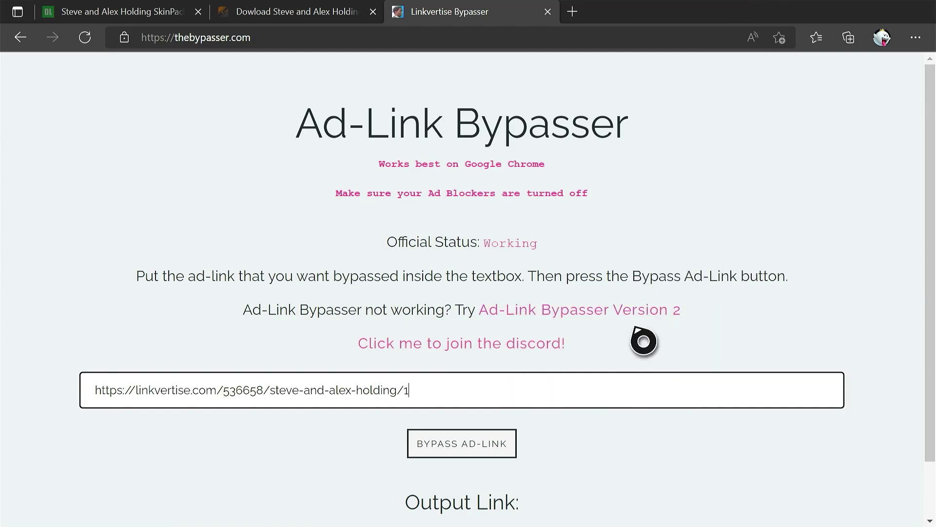
{"action": "left_click", "coordinate": [488, 449]}
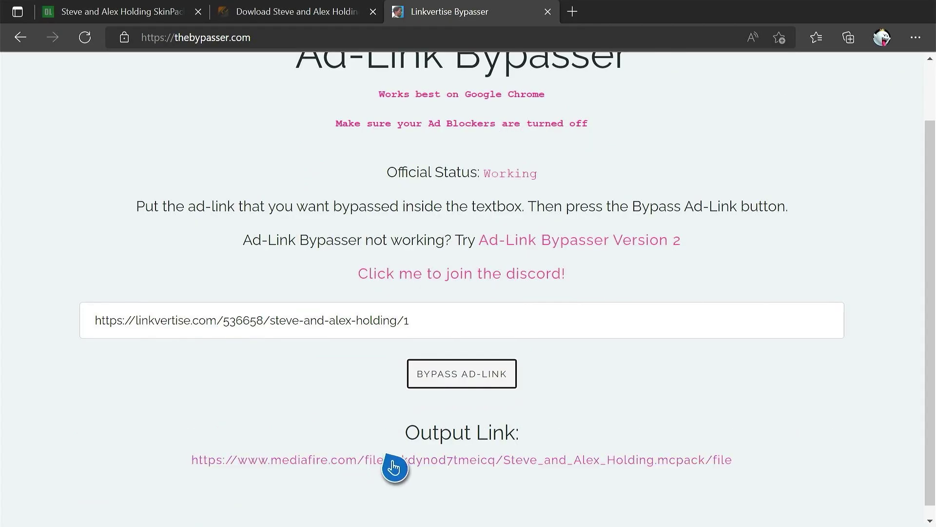
{"action": "left_click", "coordinate": [448, 435]}
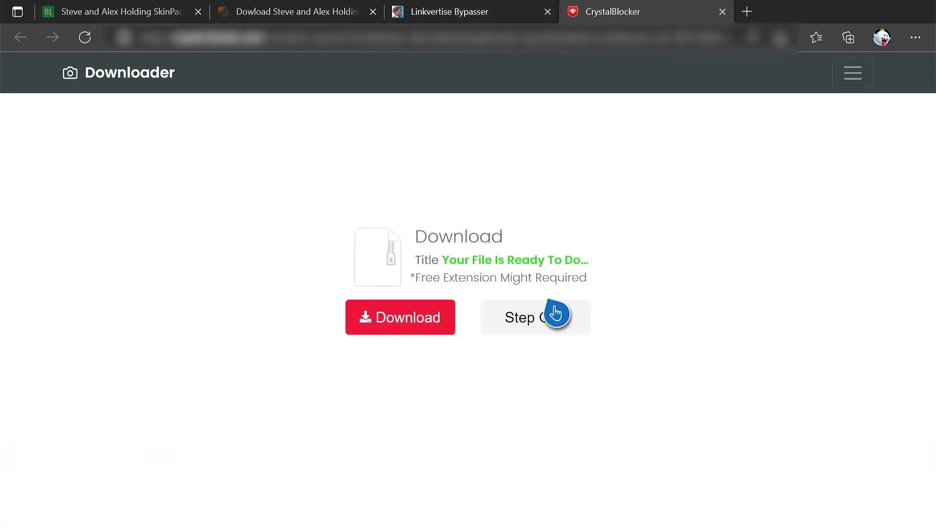
Close the ad tab, open the MediaFire page, and start the Steve and Alex Holding.mcpack download
{"action": "left_click", "coordinate": [723, 12]}
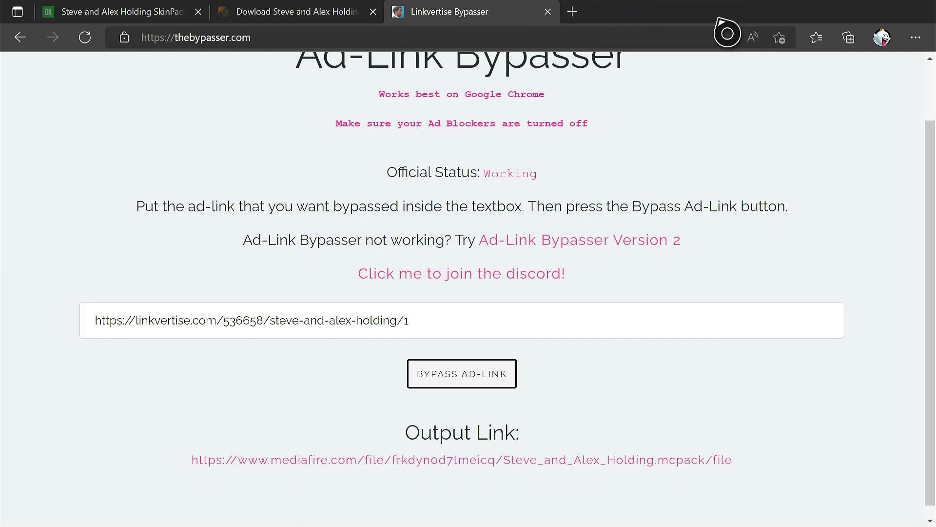
{"action": "left_click", "coordinate": [574, 461]}
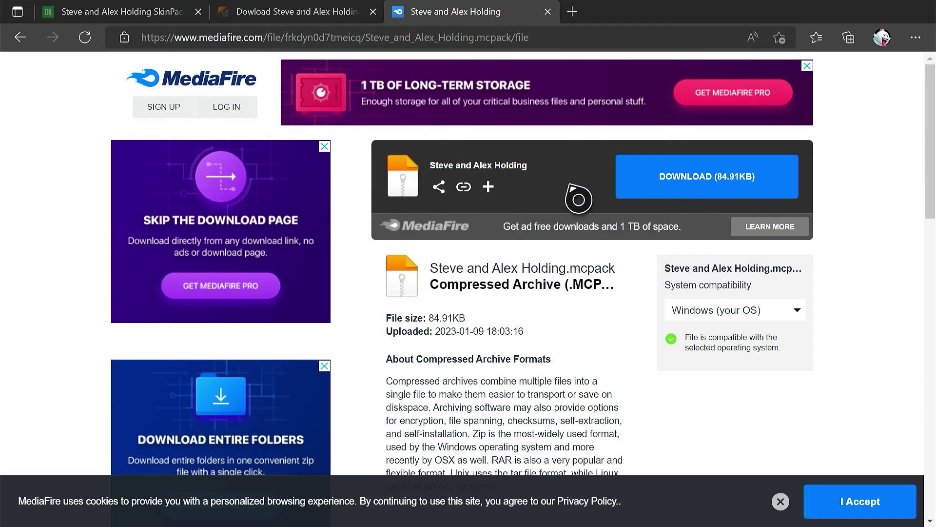
{"action": "left_click", "coordinate": [686, 195]}
Copy the MediaFire page address from the address bar
{"action": "left_click", "coordinate": [627, 37]}
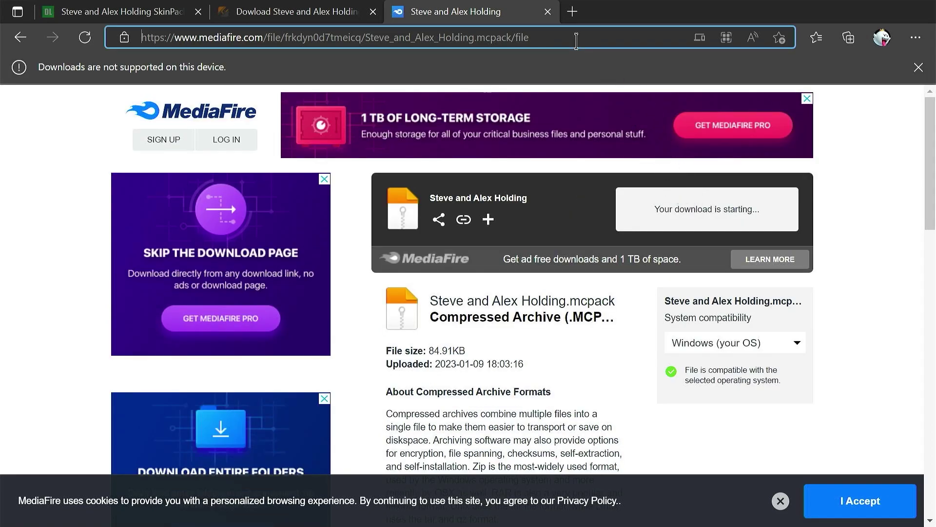
{"action": "right_click", "coordinate": [578, 41]}
{"action": "left_click", "coordinate": [637, 166]}
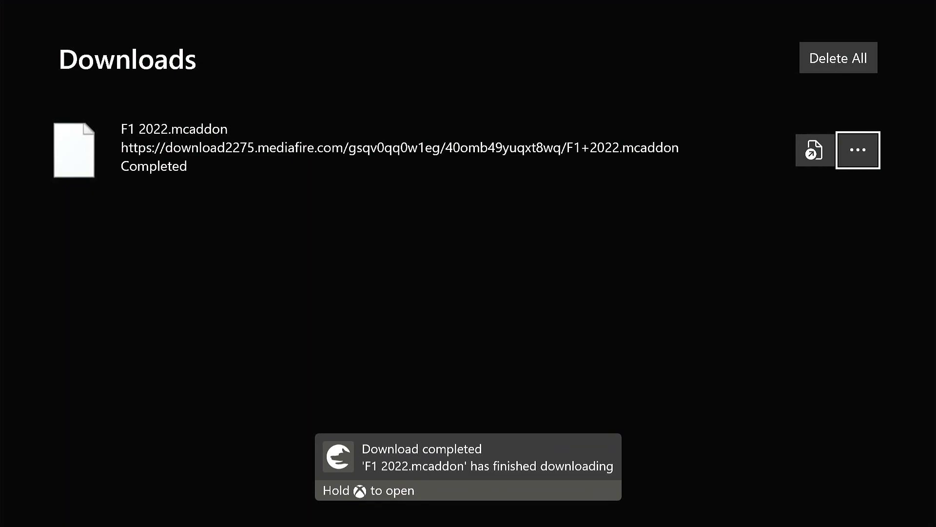
Paste the copied MediaFire address into Internet Browser's address bar and go to it
{"action": "key", "text": "Escape"}
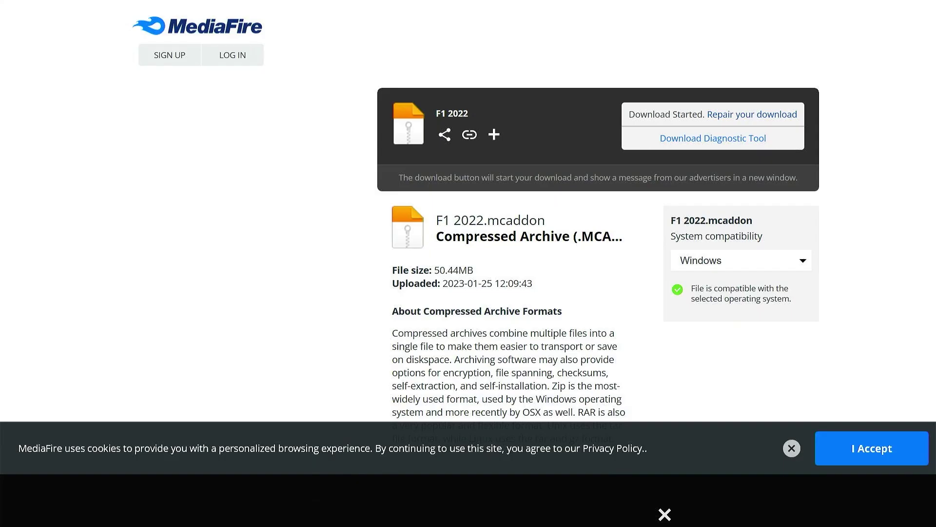
{"action": "key", "text": "ctrl+l"}
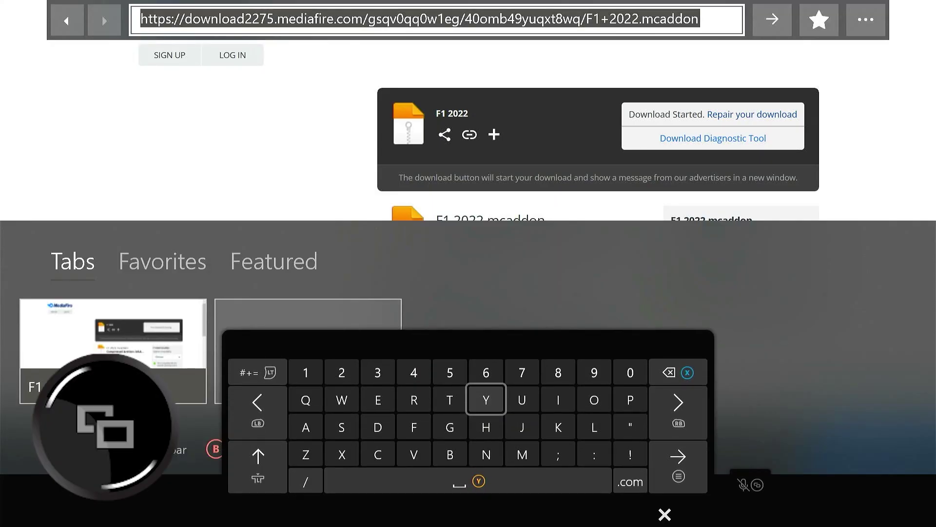
{"action": "key", "text": "Escape"}
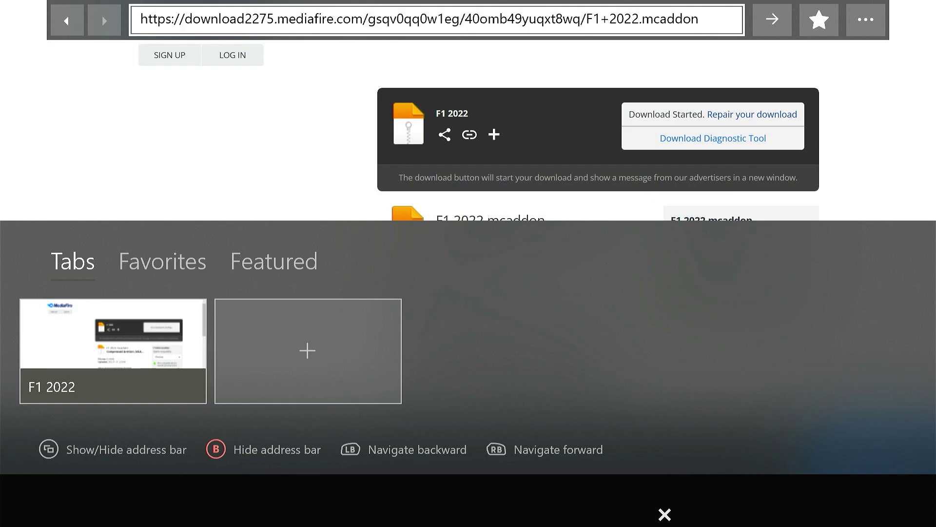
{"action": "key", "text": "Menu"}
{"action": "key", "text": "Down"}
{"action": "key", "text": "Down"}
{"action": "key", "text": "Return"}
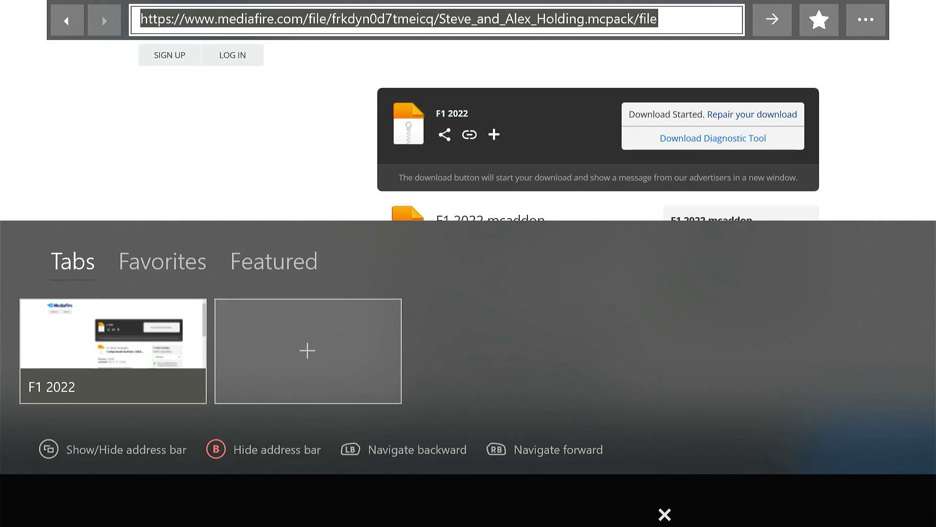
{"action": "key", "text": "Return"}
Download Steve and Alex Holding.mcpack from the MediaFire page and confirm saving
{"action": "key", "text": "Menu"}
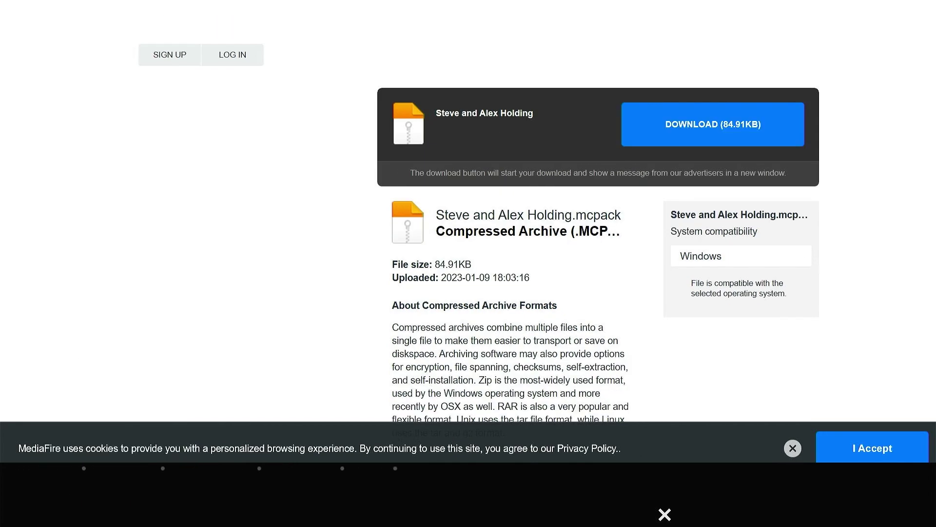
{"action": "left_click", "coordinate": [730, 127]}
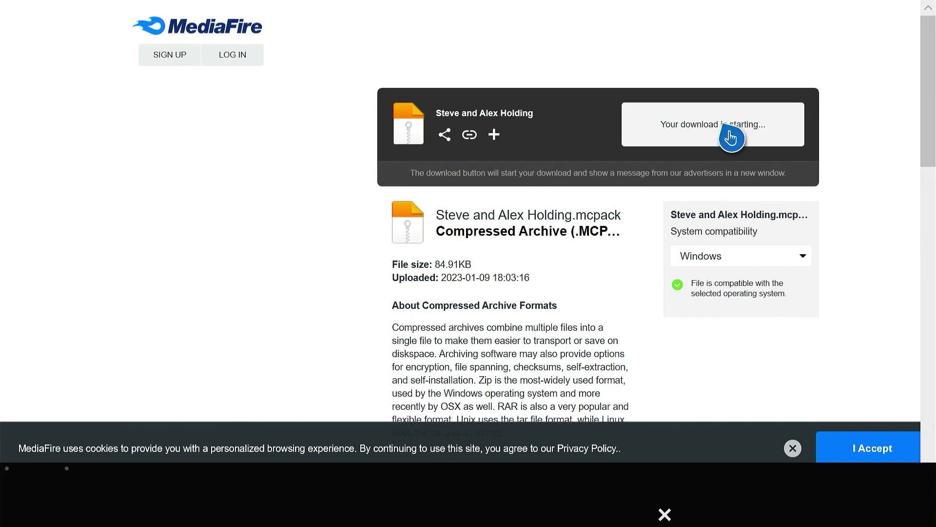
{"action": "key", "text": "Return"}
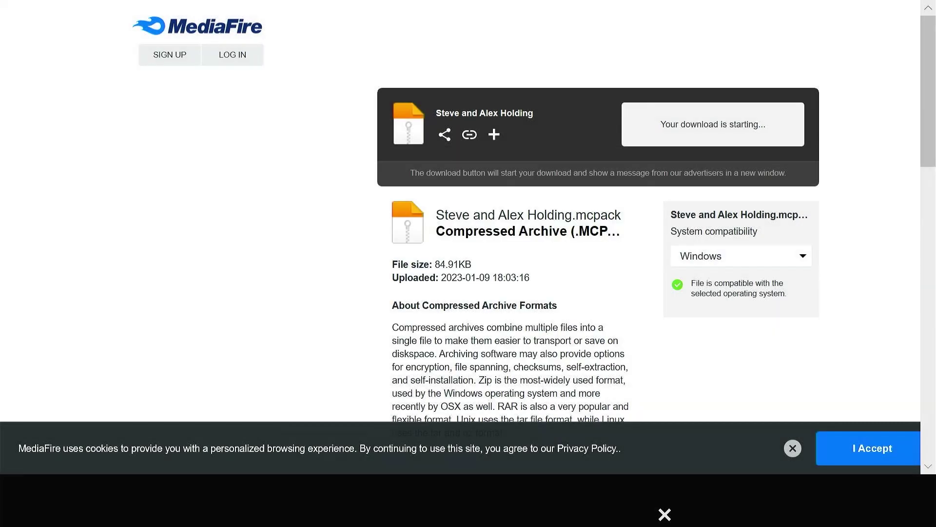
From the Downloads page, choose Save as on Steve and Alex Holding.mcpack and select This Device
{"action": "key", "text": "Menu"}
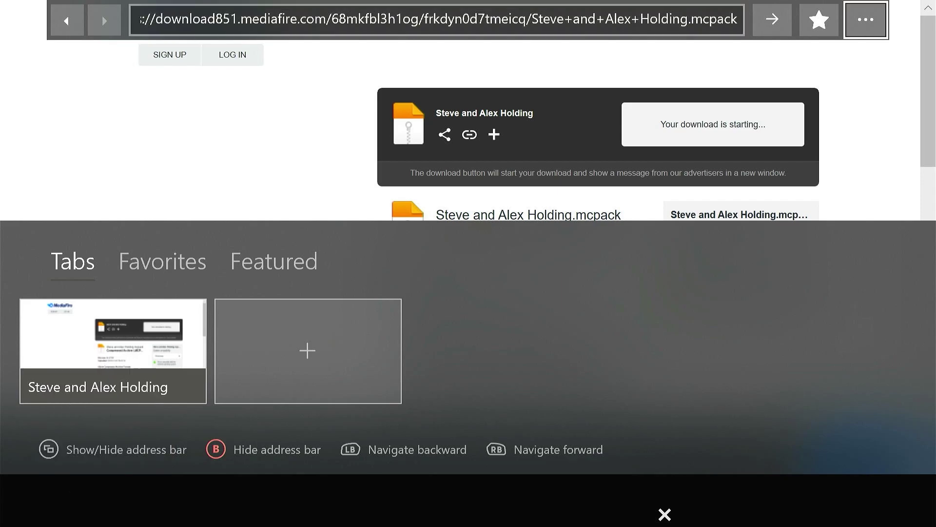
{"action": "key", "text": "Return"}
{"action": "key", "text": "Down"}
{"action": "key", "text": "Down"}
{"action": "key", "text": "Return"}
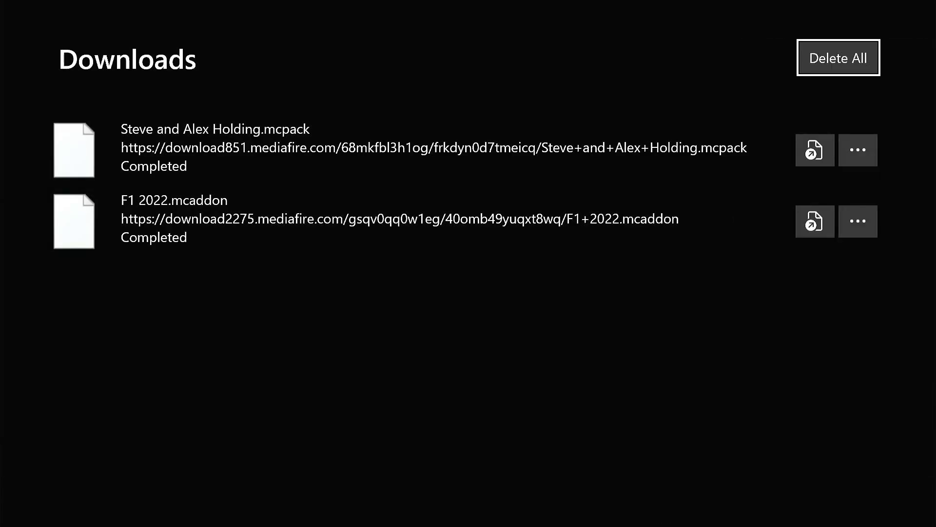
{"action": "key", "text": "Down"}
{"action": "key", "text": "Menu"}
{"action": "key", "text": "Down"}
{"action": "key", "text": "Down"}
{"action": "key", "text": "Return"}
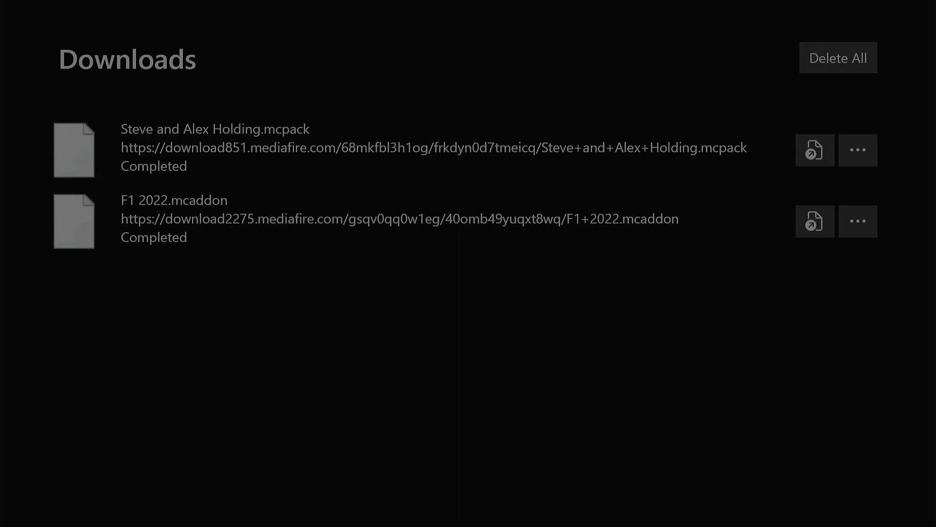
{"action": "key", "text": "Left"}
{"action": "key", "text": "Return"}
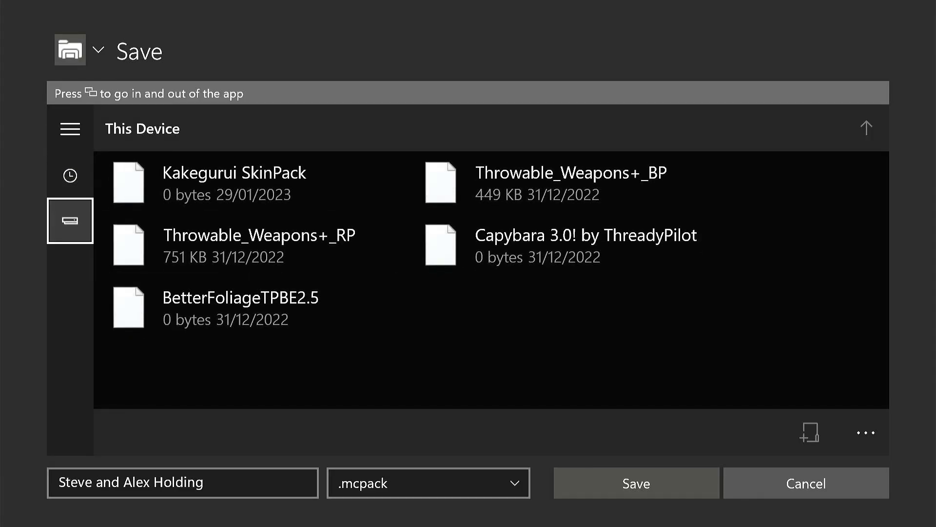